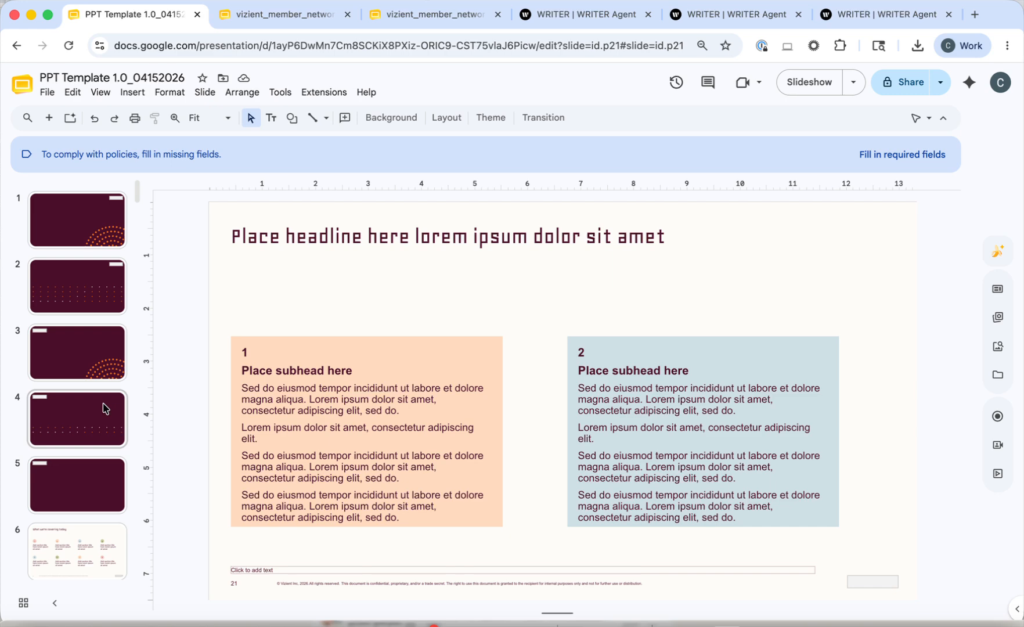
Examine the slide layouts in the PPT Template 1.0_04152026 deck, from the title slides to the three-statistic slide 23.
click(82, 291)
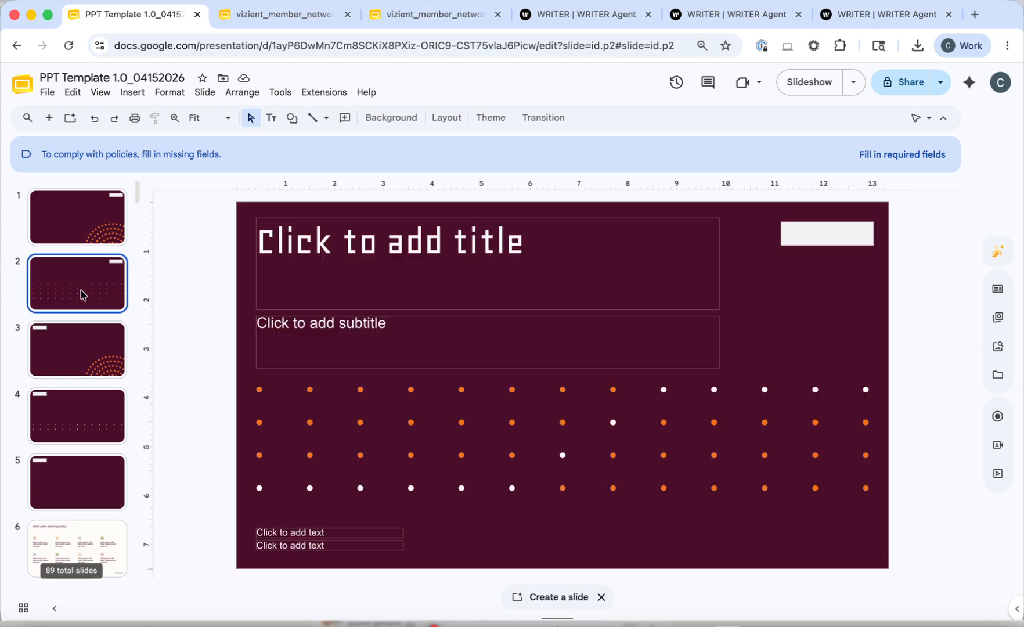
click(81, 358)
scroll(81, 358, down, 8)
click(85, 311)
click(87, 388)
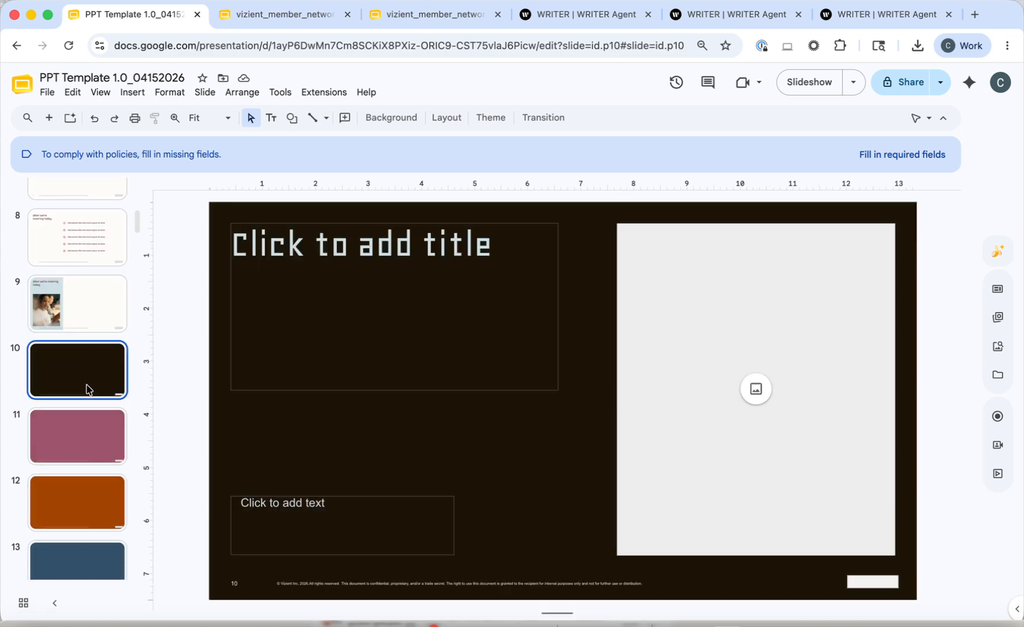
click(87, 501)
scroll(87, 464, down, 6)
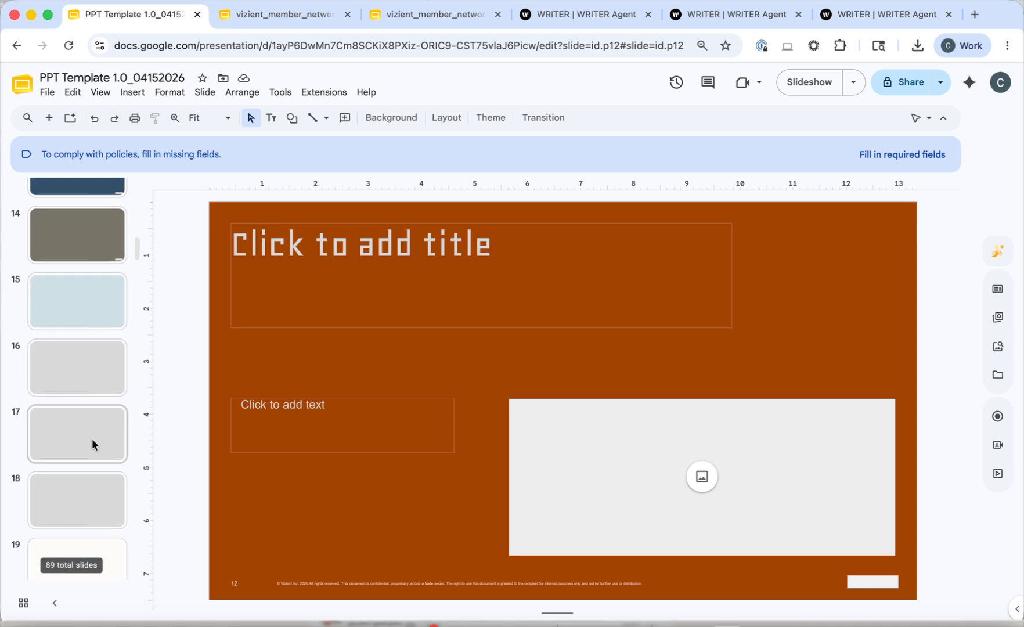
click(93, 445)
scroll(103, 372, down, 6)
click(93, 393)
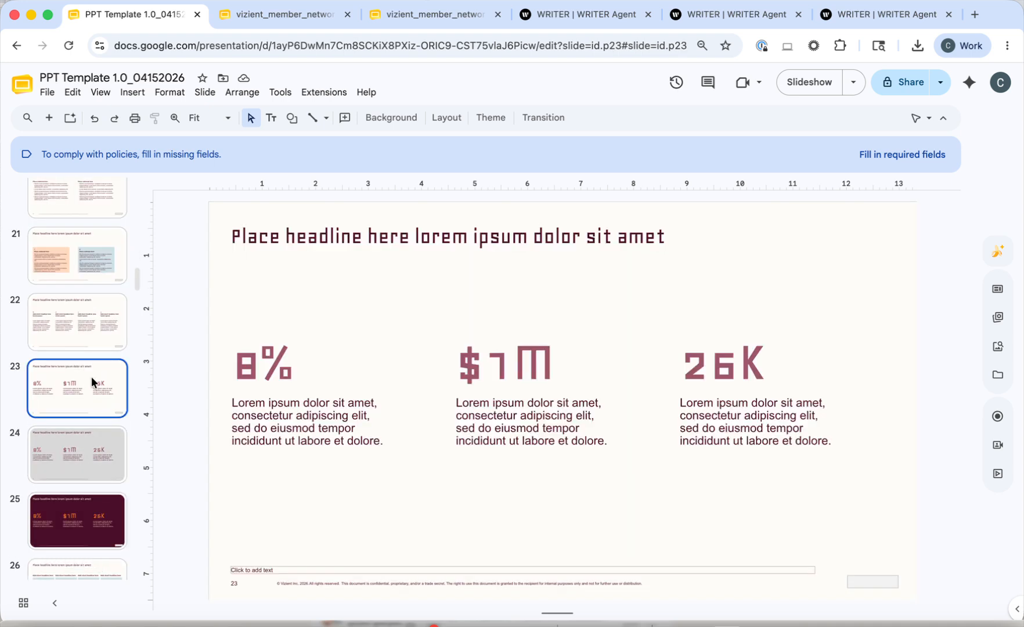
scroll(97, 375, up, 15)
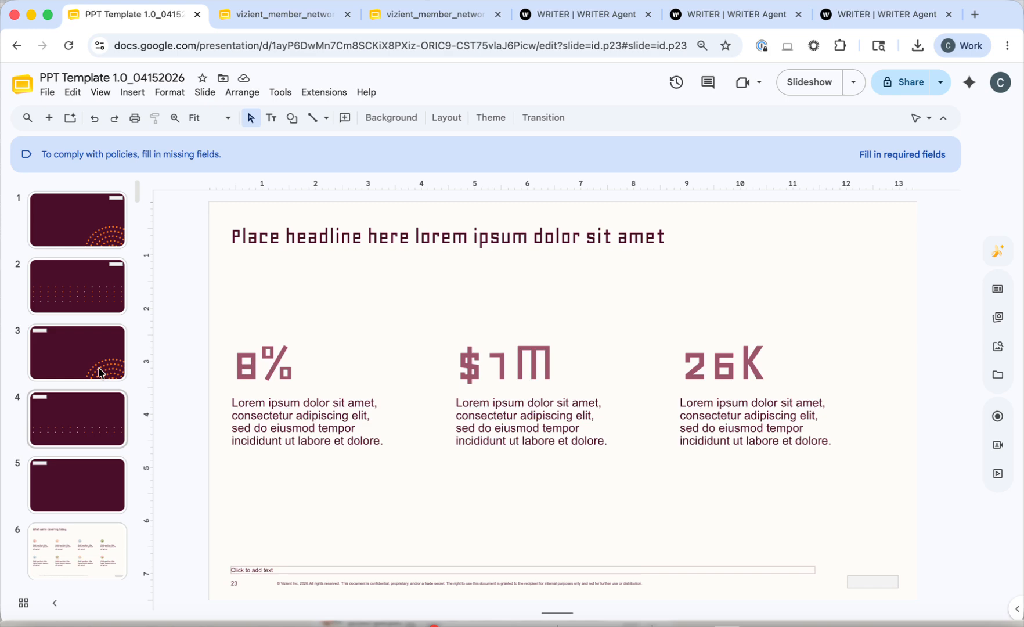
Switch to the vizient_member_networks_pitch_deck_1 presentation and examine its original design from the cover to the supply chain insights slide.
click(299, 19)
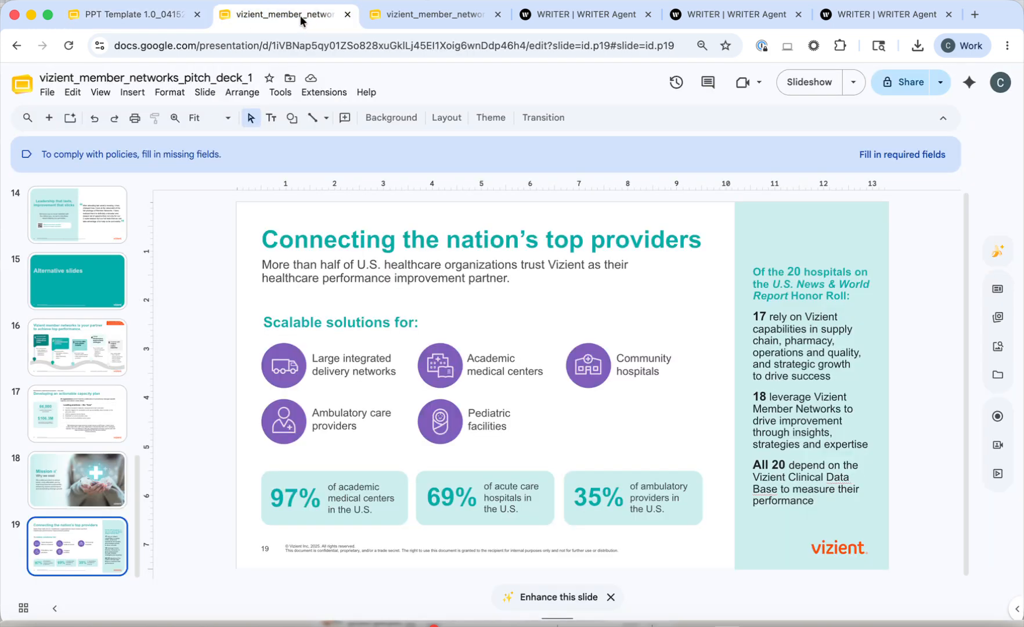
scroll(110, 293, up, 1)
scroll(110, 293, up, 10)
click(102, 227)
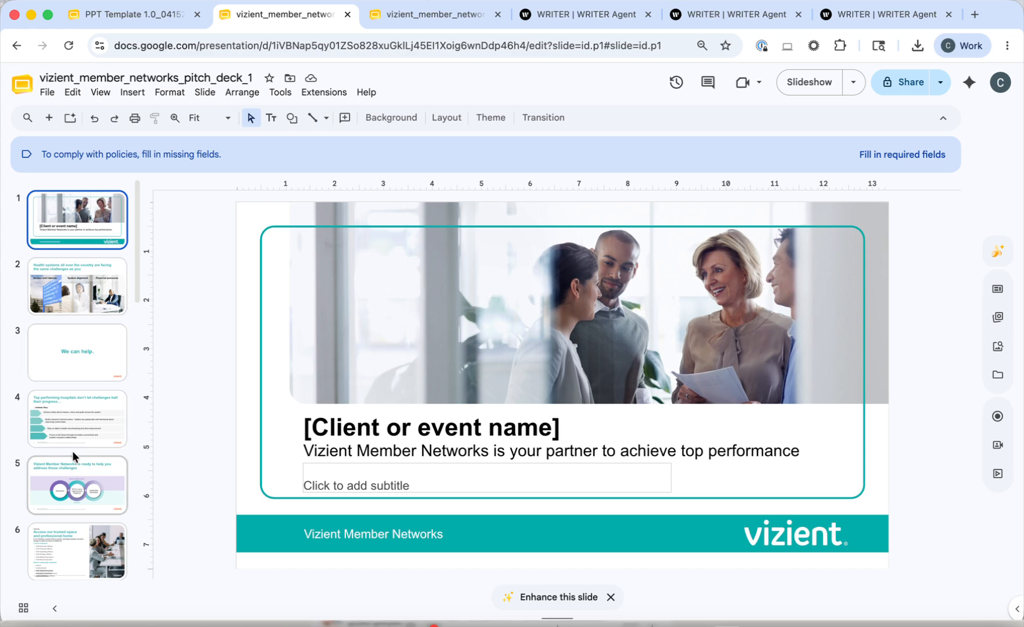
scroll(75, 456, down, 1)
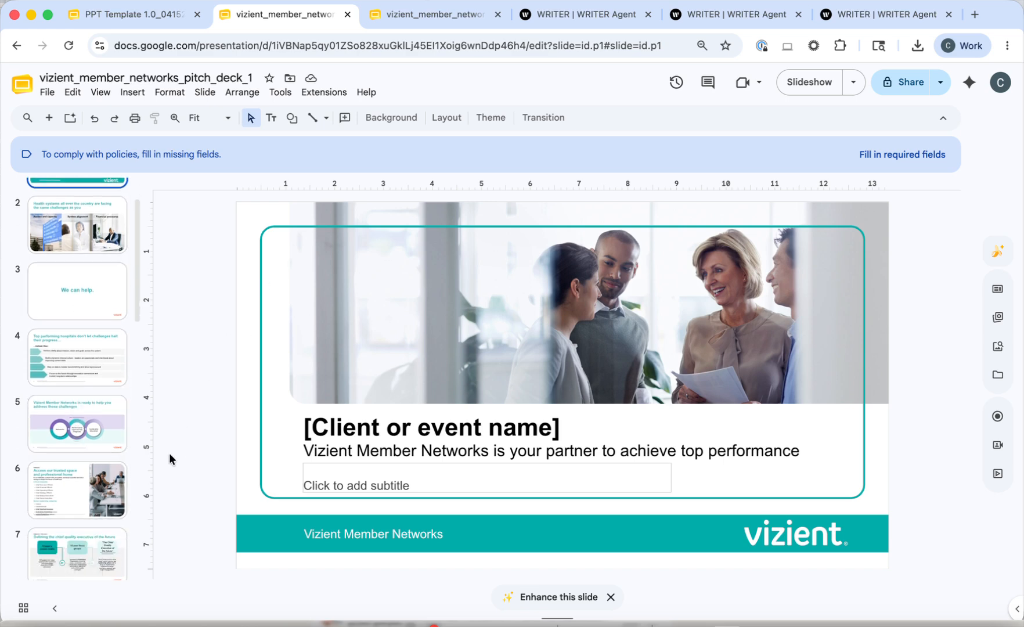
scroll(94, 467, down, 5)
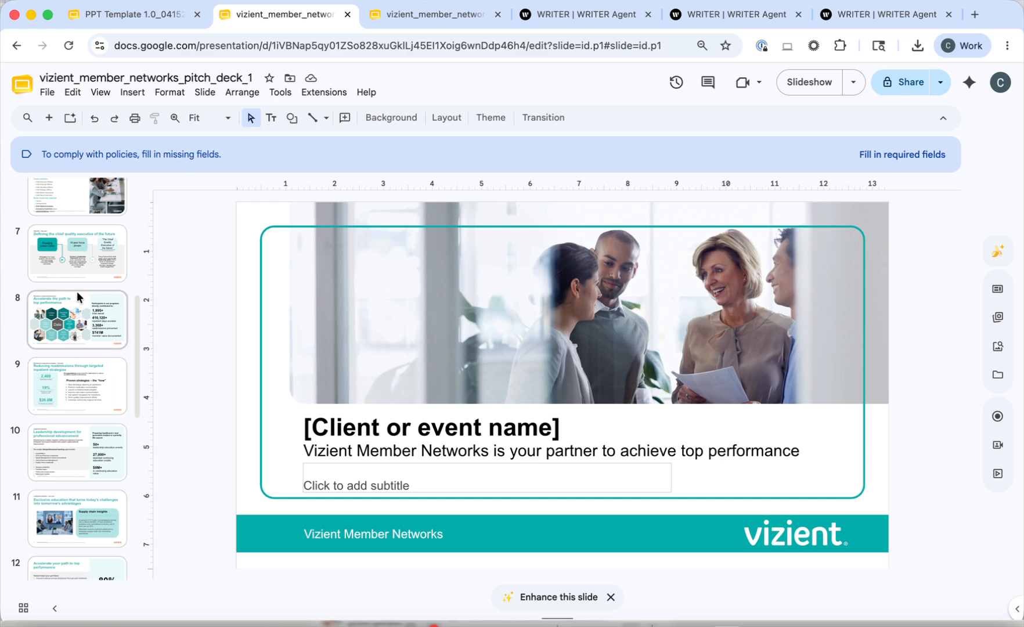
click(117, 335)
click(75, 525)
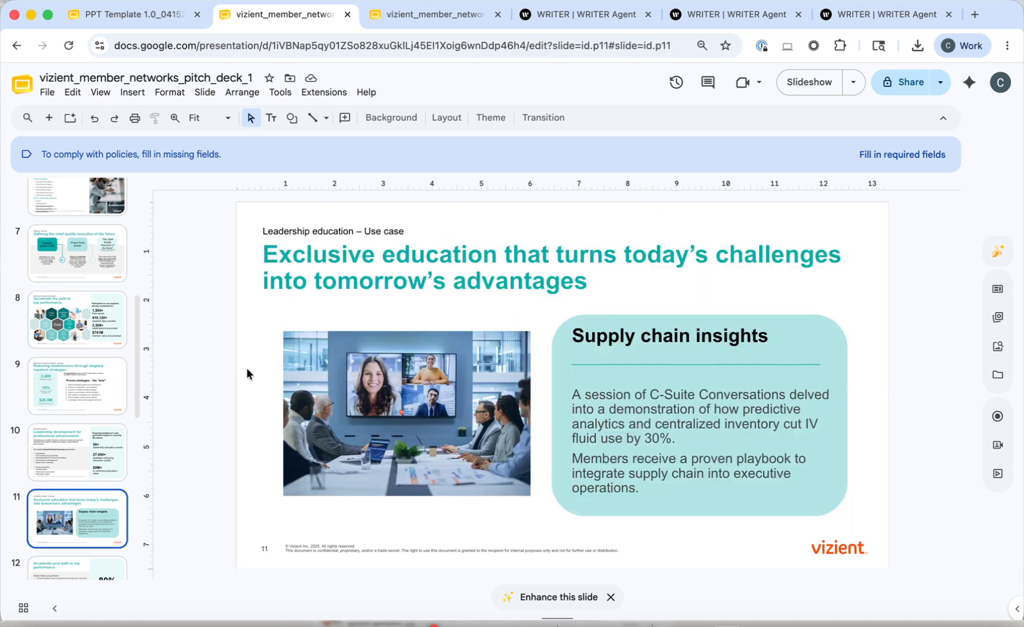
Switch to the vizient_member_networks_v2 presentation and look through all the rebranded slides from the cover to the last one.
click(413, 17)
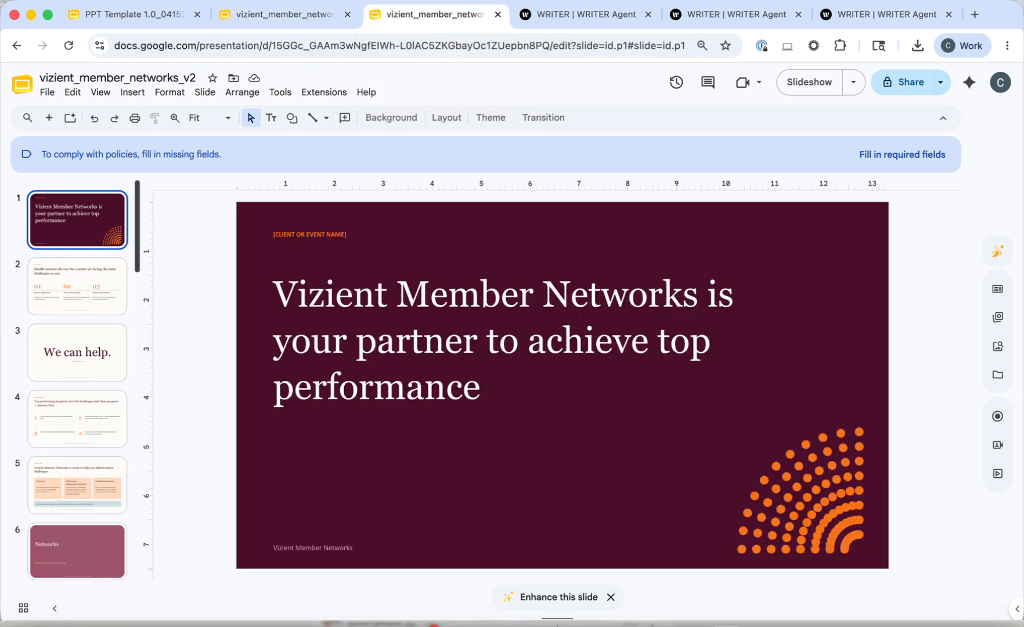
key(Down)
key(Down)
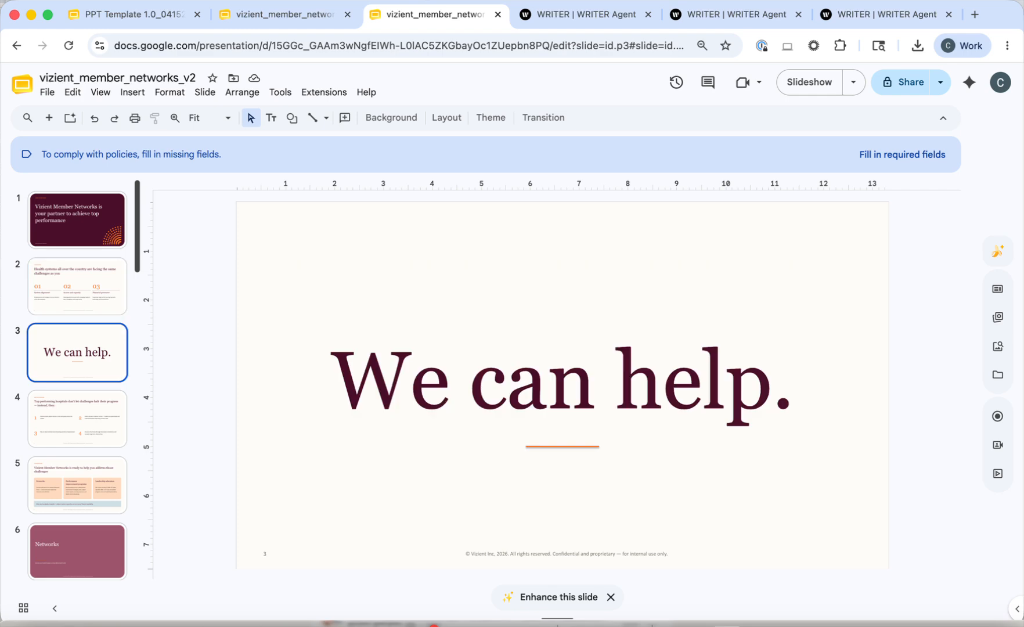
key(Down)
key(Down)
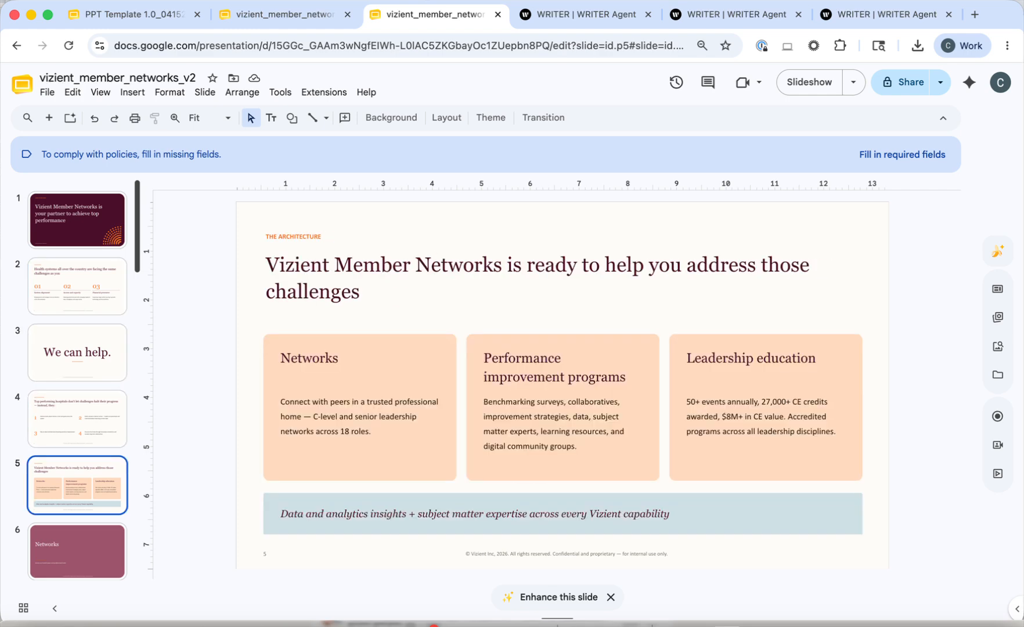
key(Down)
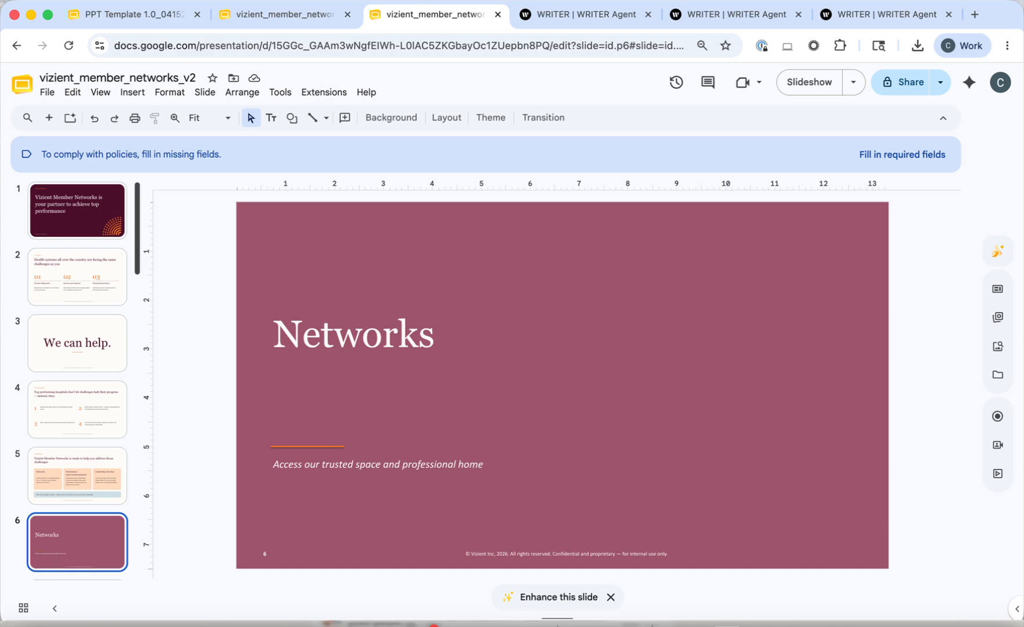
key(Down)
key(Down)
key(Down)
key(Down)
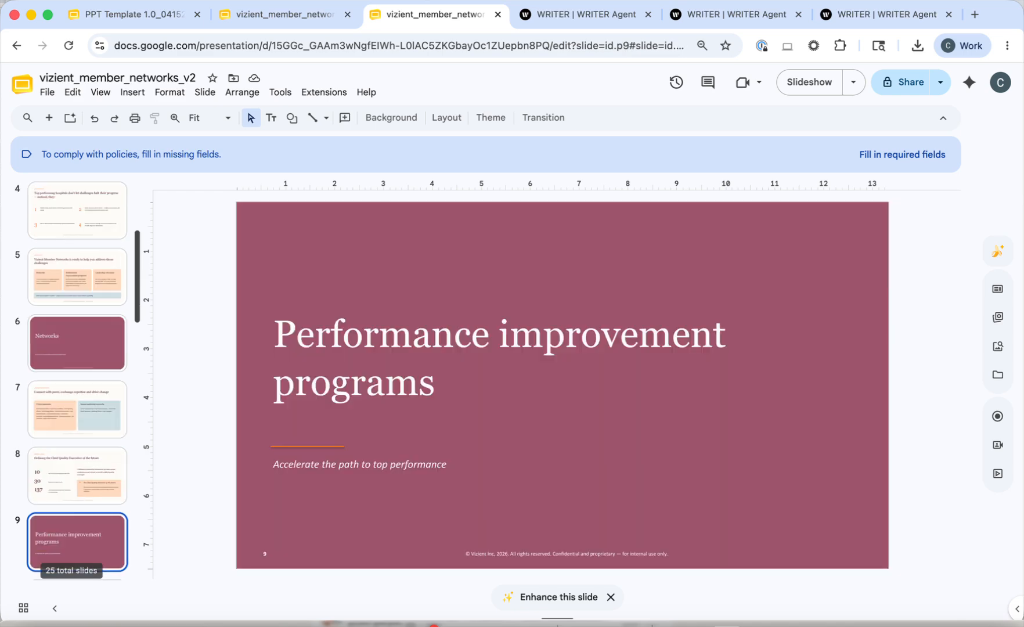
key(Down)
key(Down)
key(Down)
key(Down)
key(Down)
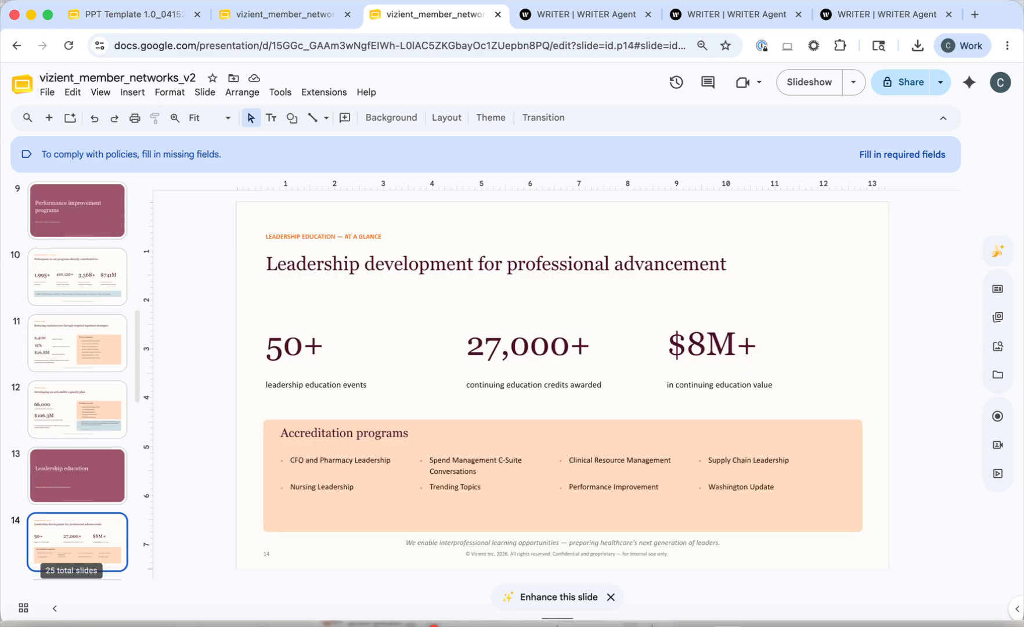
key(Down)
key(Down)
key(Down)
key(Down)
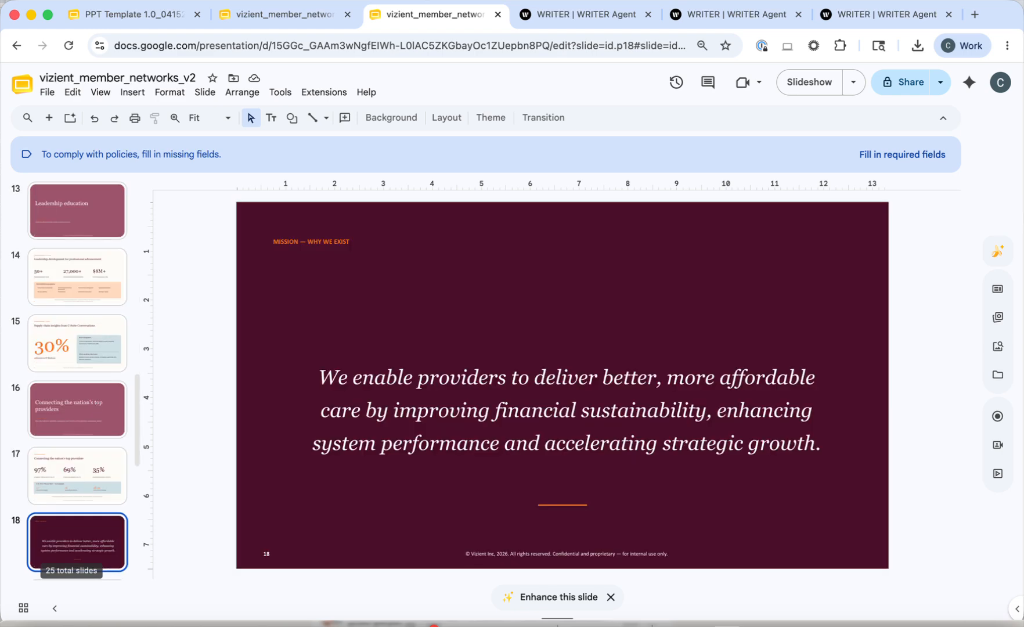
key(Down)
key(Down)
key(Down)
key(Down)
key(Down)
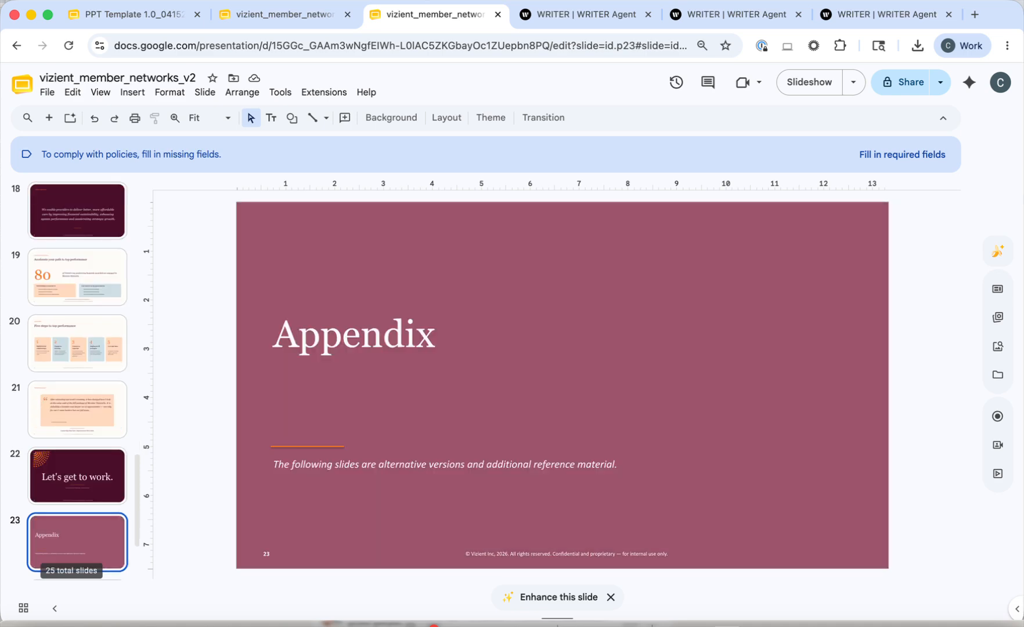
key(Down)
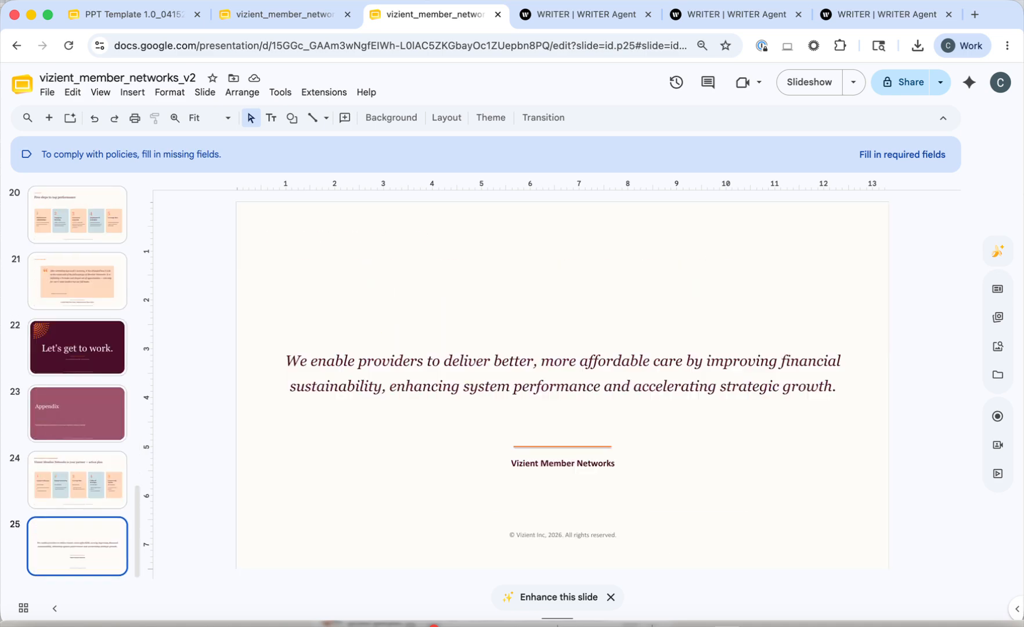
key(Up)
key(Up)
key(Down)
key(Down)
scroll(58, 517, up, 20)
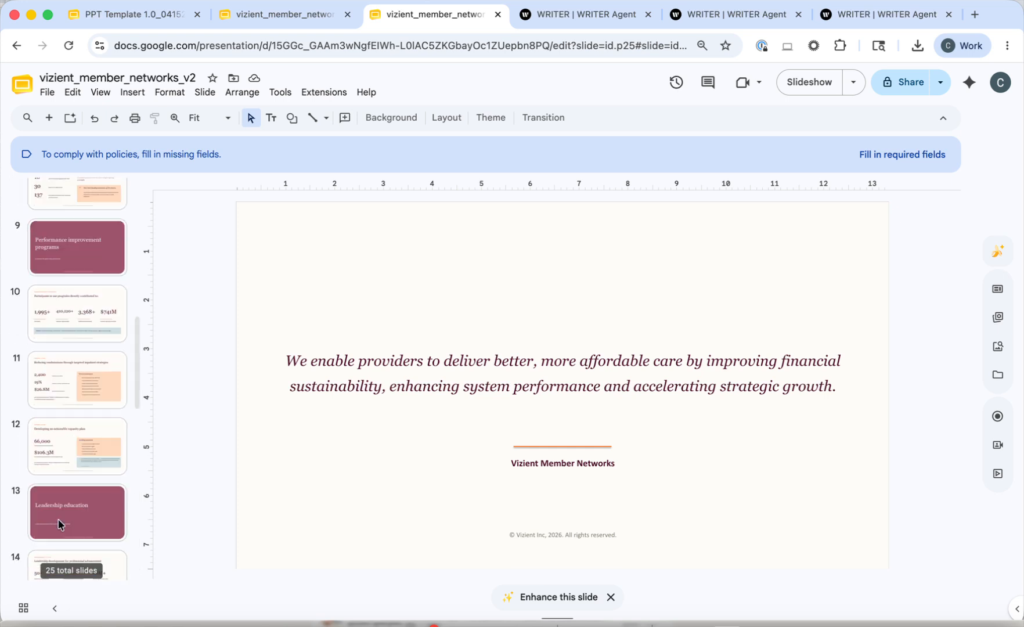
Switch to the new WRITER Agent session and turn on Presentation mode for the prompt.
click(570, 16)
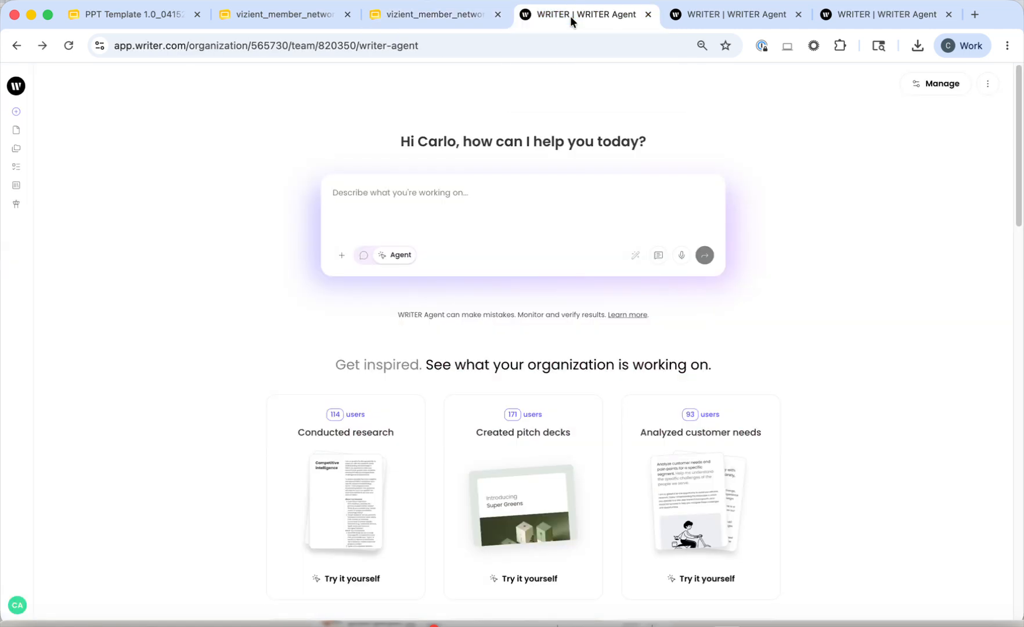
click(342, 260)
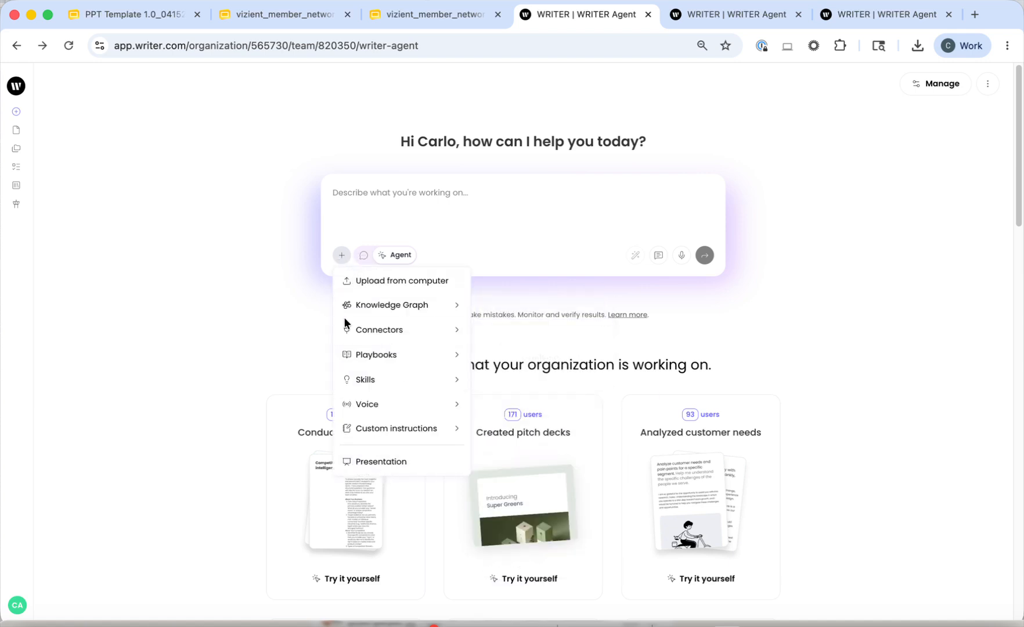
click(368, 463)
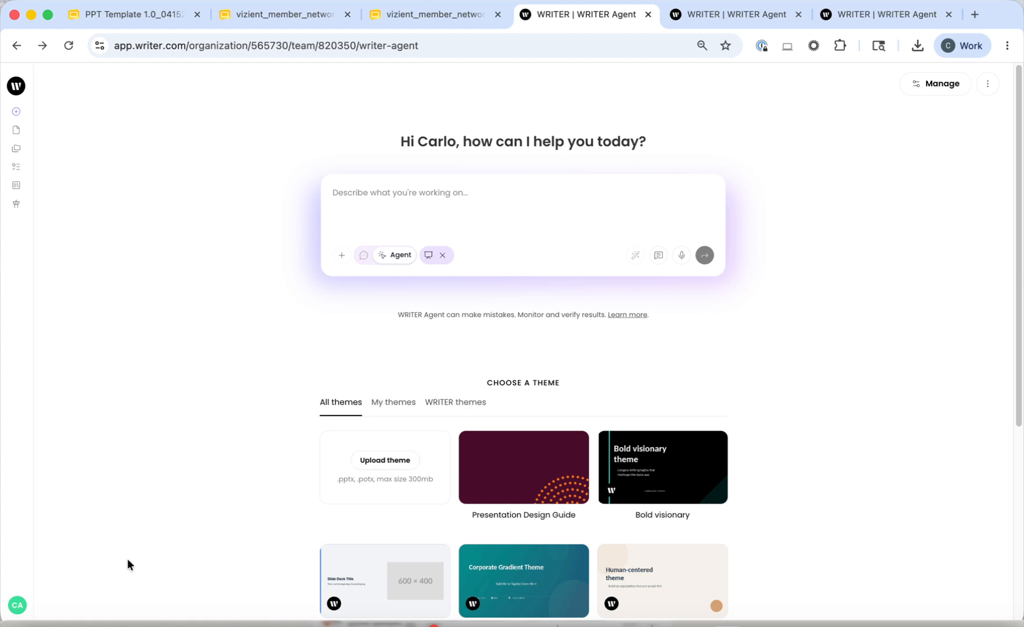
Look through the list of available teams, keeping Apexus as the active team.
mouse_move(36, 602)
click(46, 614)
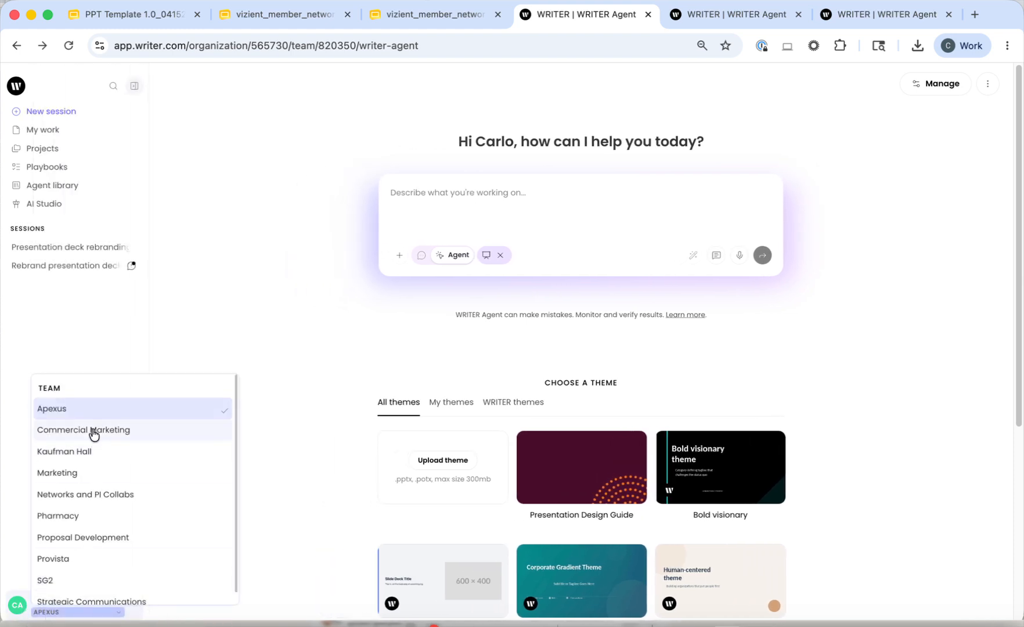
scroll(90, 433, down, 1)
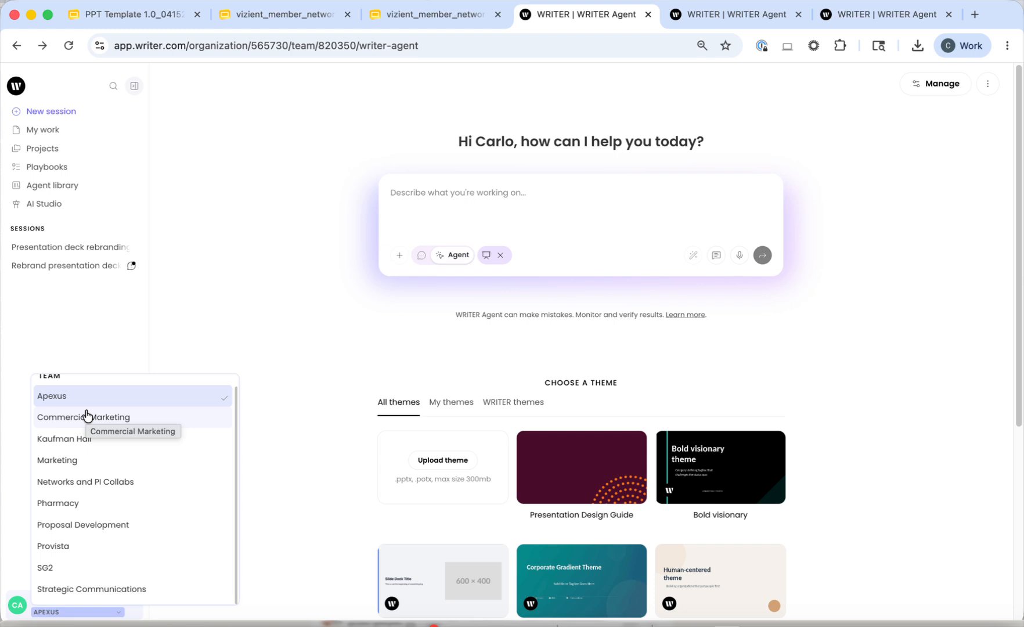
click(292, 307)
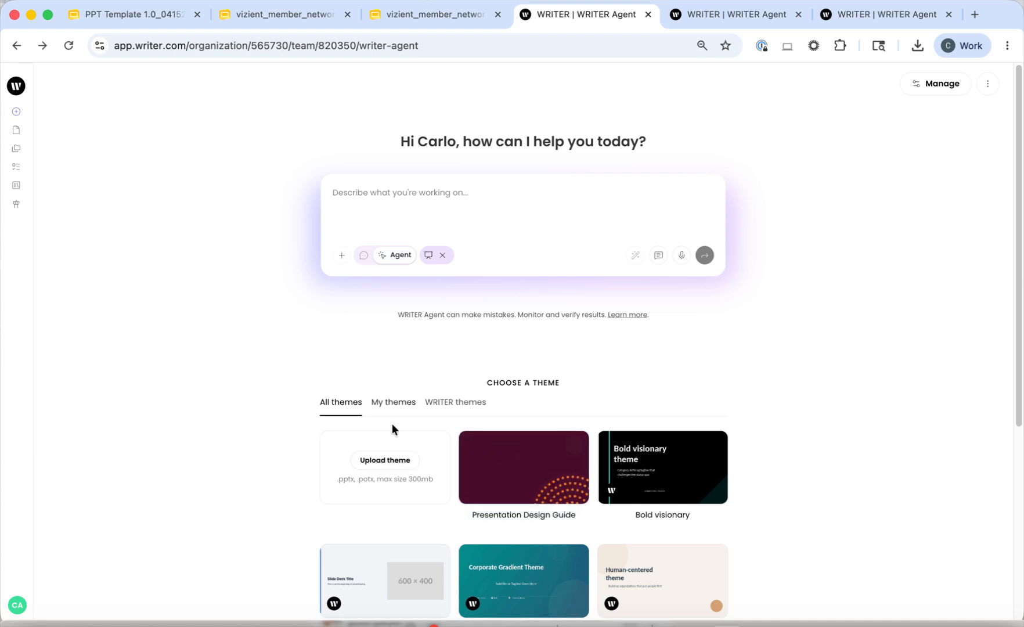
Review the full prompt text in the Presentation deck rebranding session and return to the new WRITER Agent session.
click(698, 15)
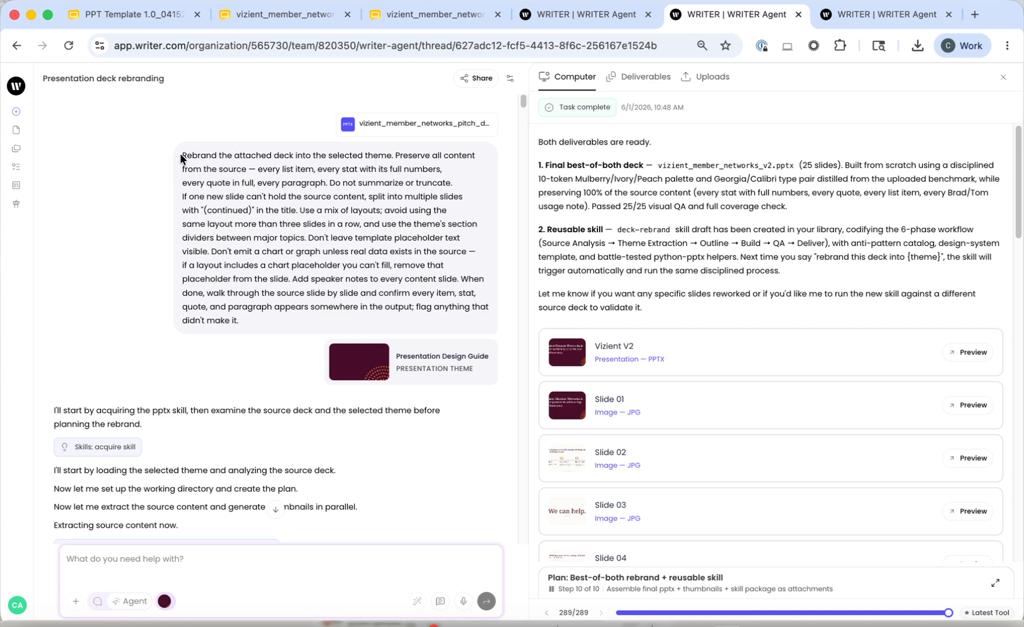
drag(181, 155, 402, 312)
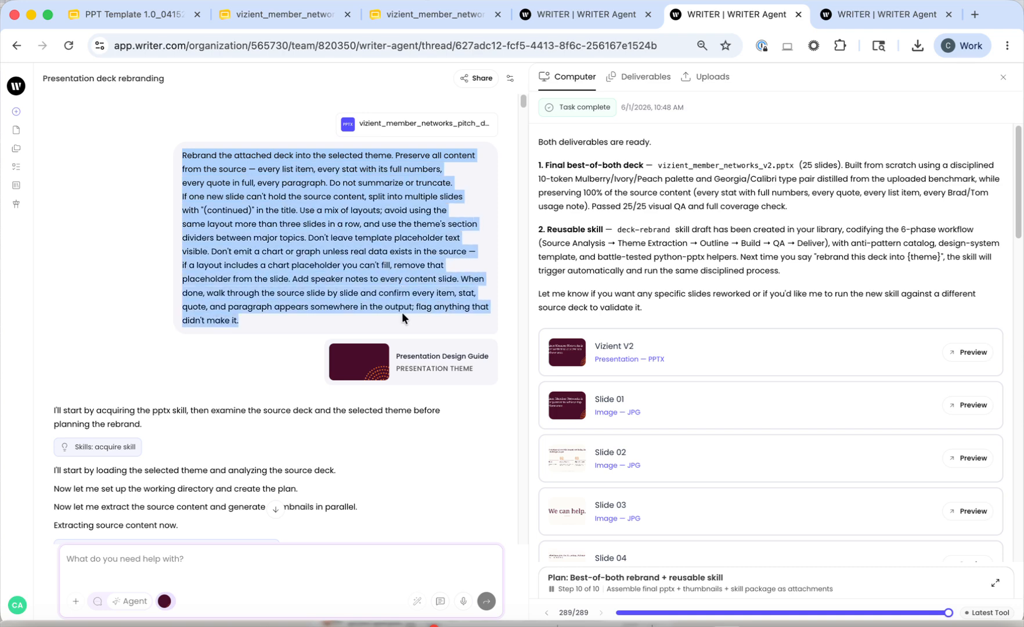
click(548, 13)
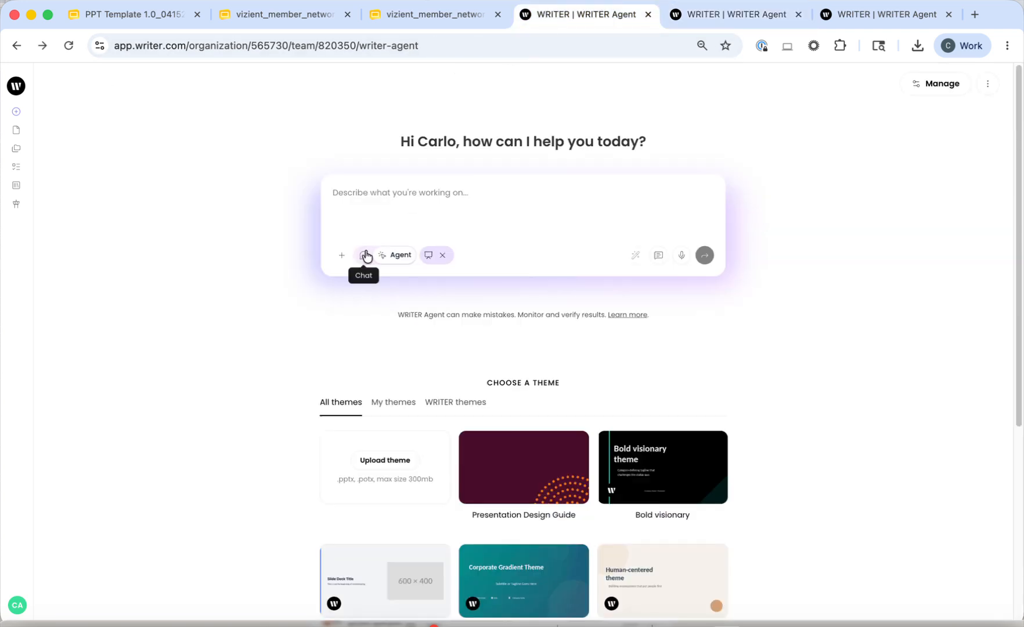
Revisit the PPT template and the original pitch deck in Google Slides, and return to the new WRITER Agent session.
click(131, 13)
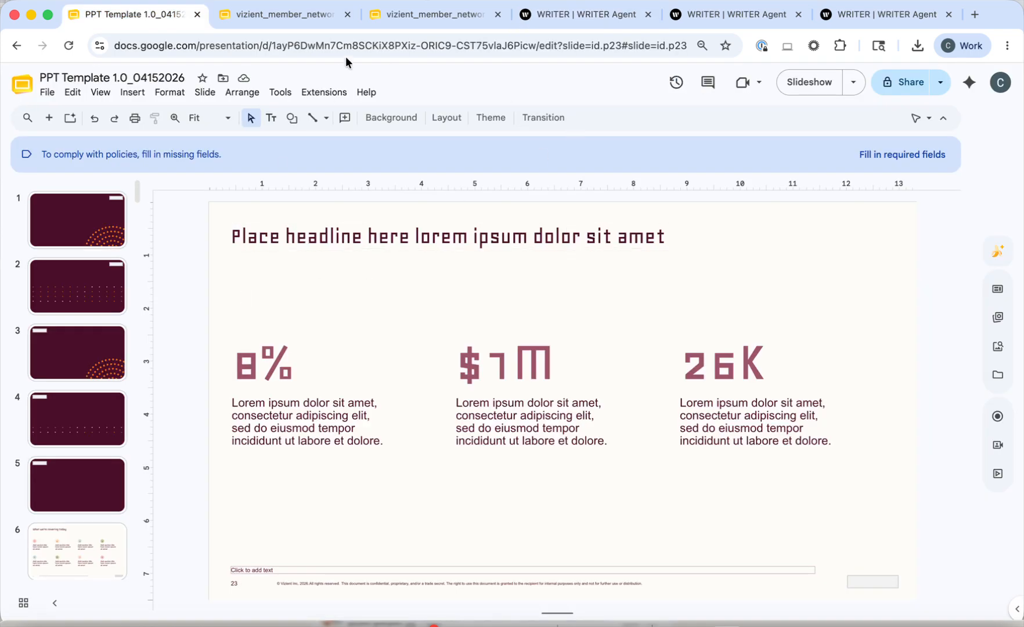
click(282, 17)
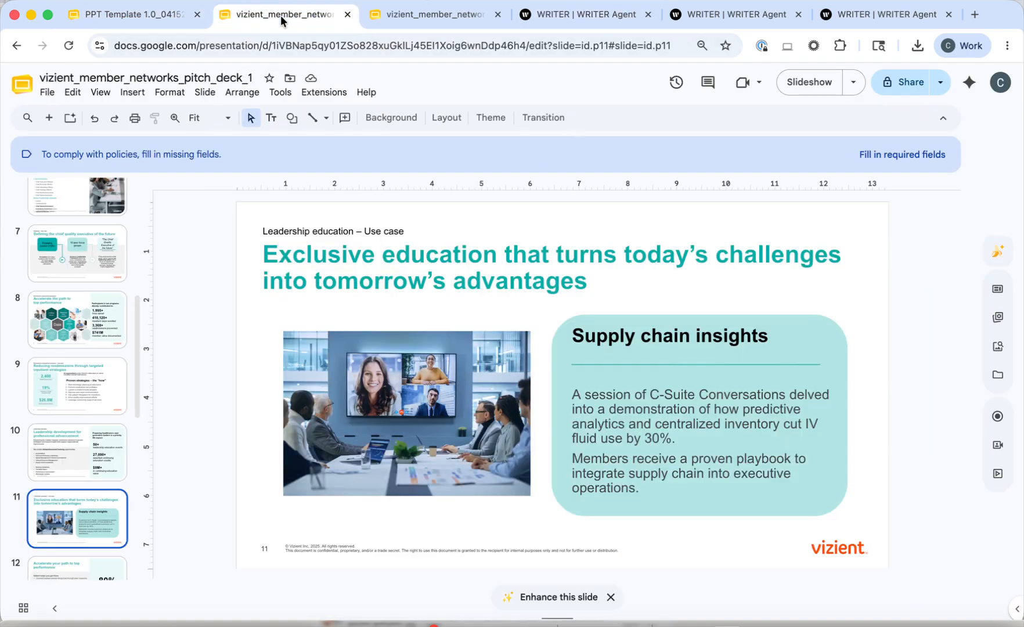
click(552, 19)
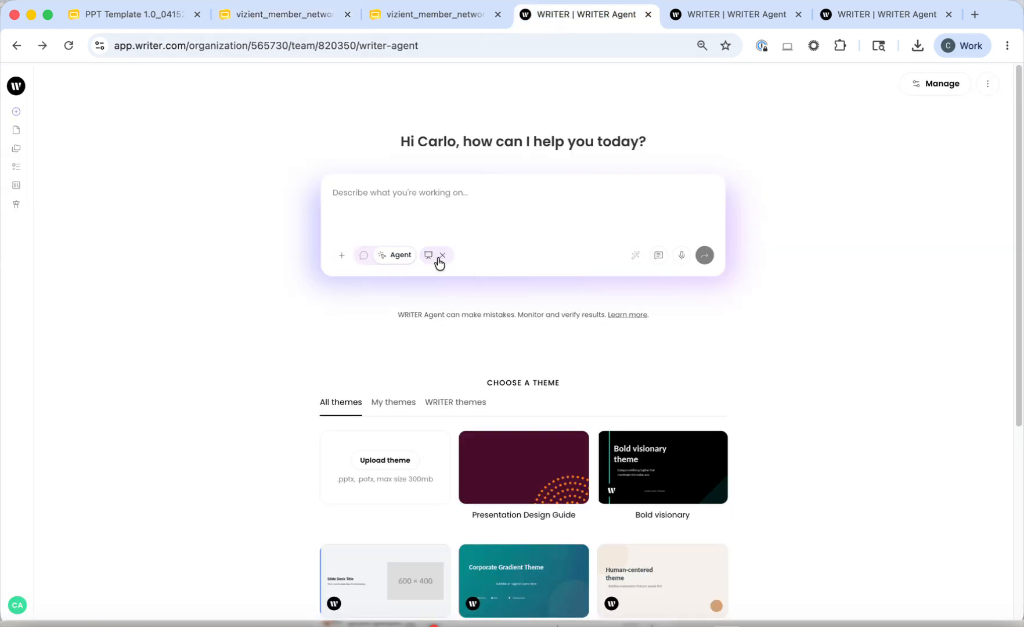
Reopen the Presentation deck rebranding session, close its Computer side view and clear the text selection in the prompt.
click(699, 15)
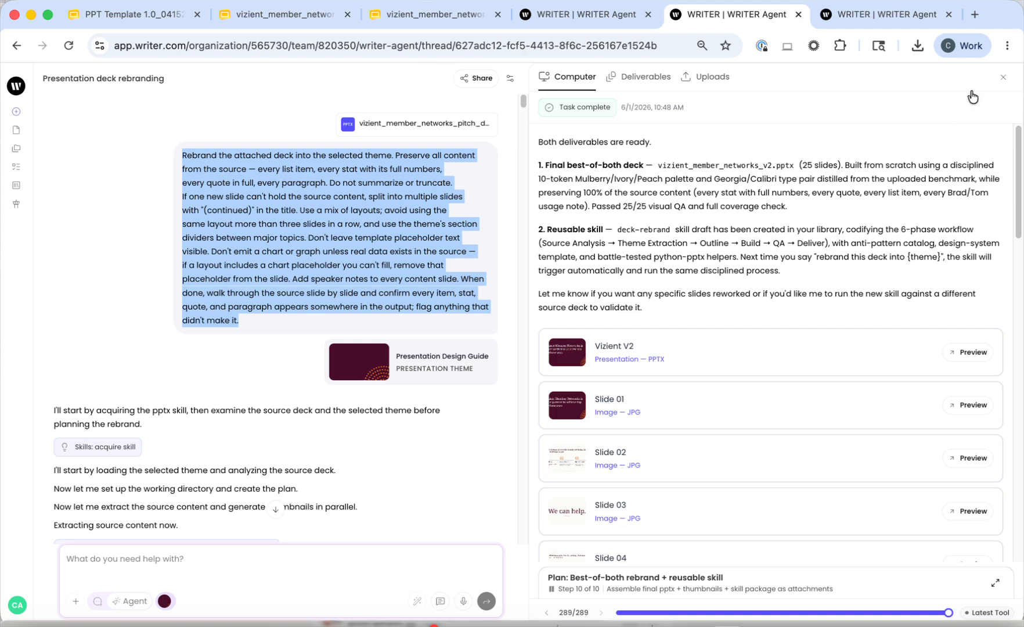
click(1003, 77)
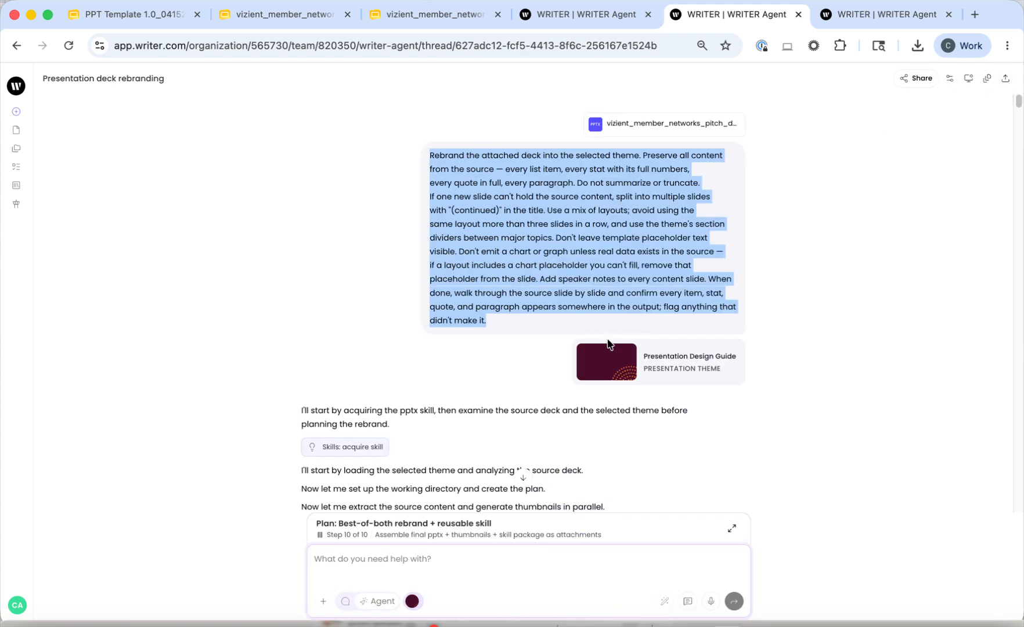
click(819, 316)
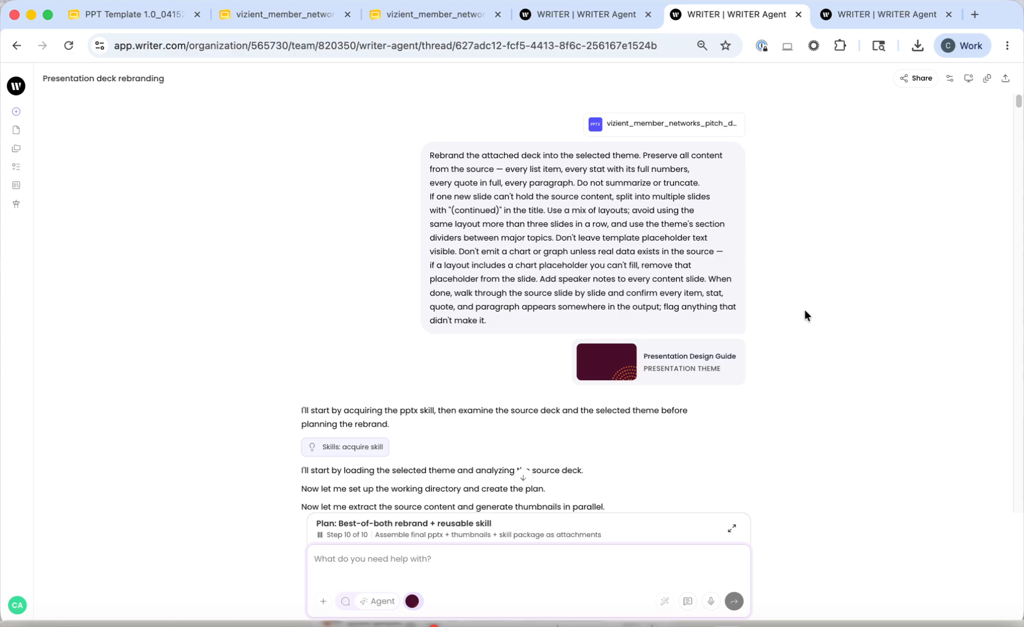
Look through the Presentation deck rebranding session, from the follow-up request for a final version and skill to the added skill.
scroll(698, 327, down, 20)
scroll(732, 342, down, 10)
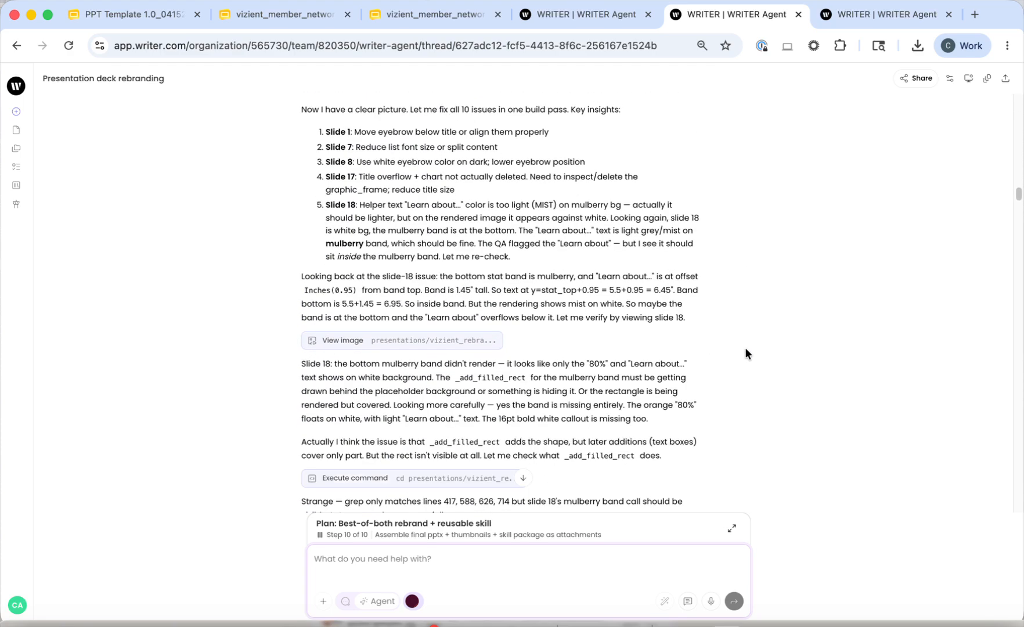
drag(1019, 198, 978, 422)
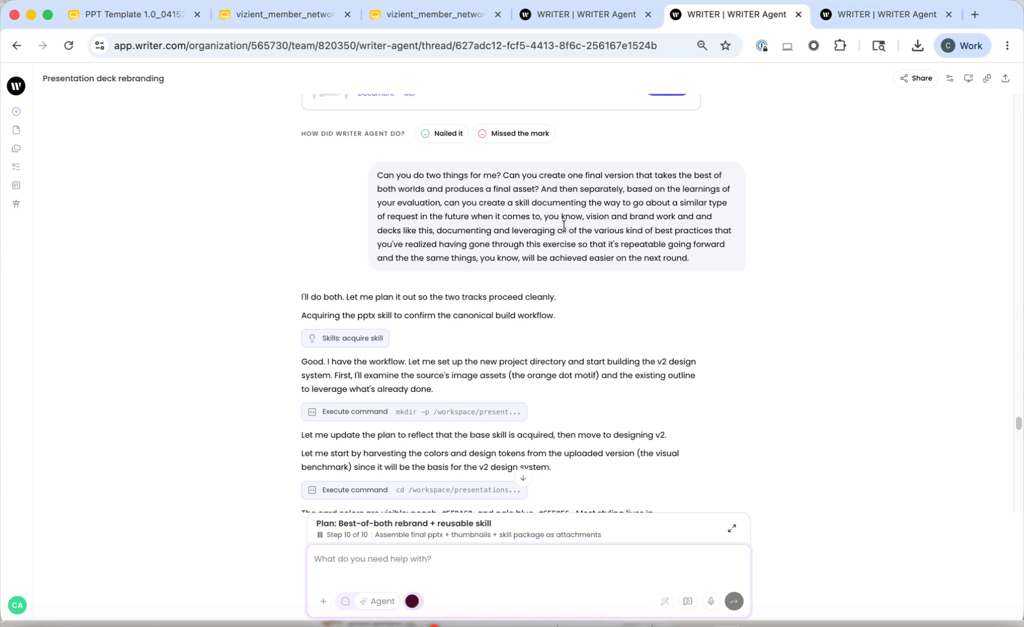
scroll(561, 223, down, 1)
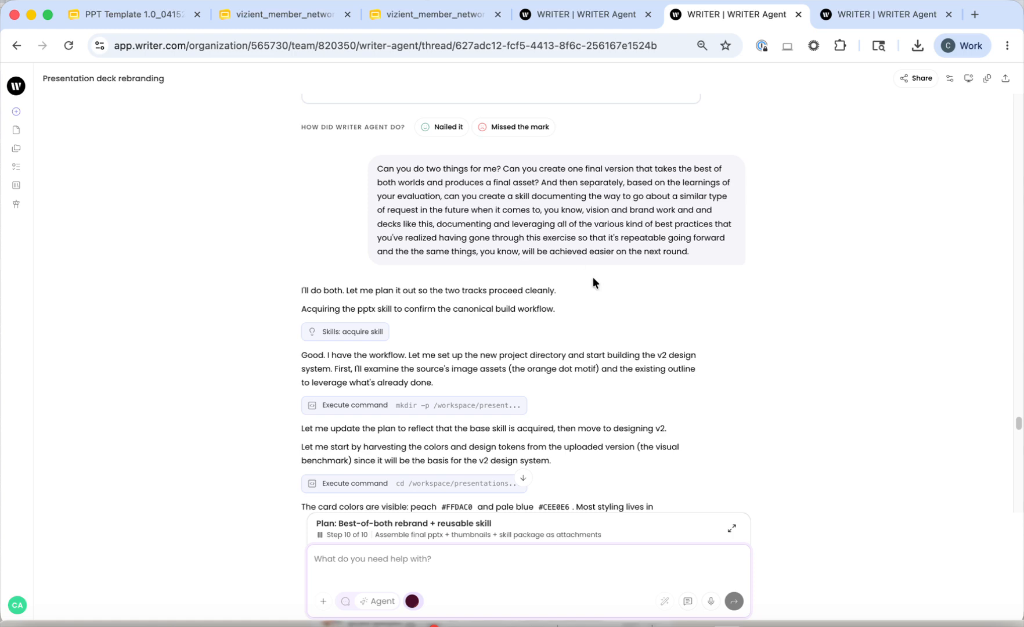
scroll(617, 309, down, 15)
scroll(642, 335, down, 20)
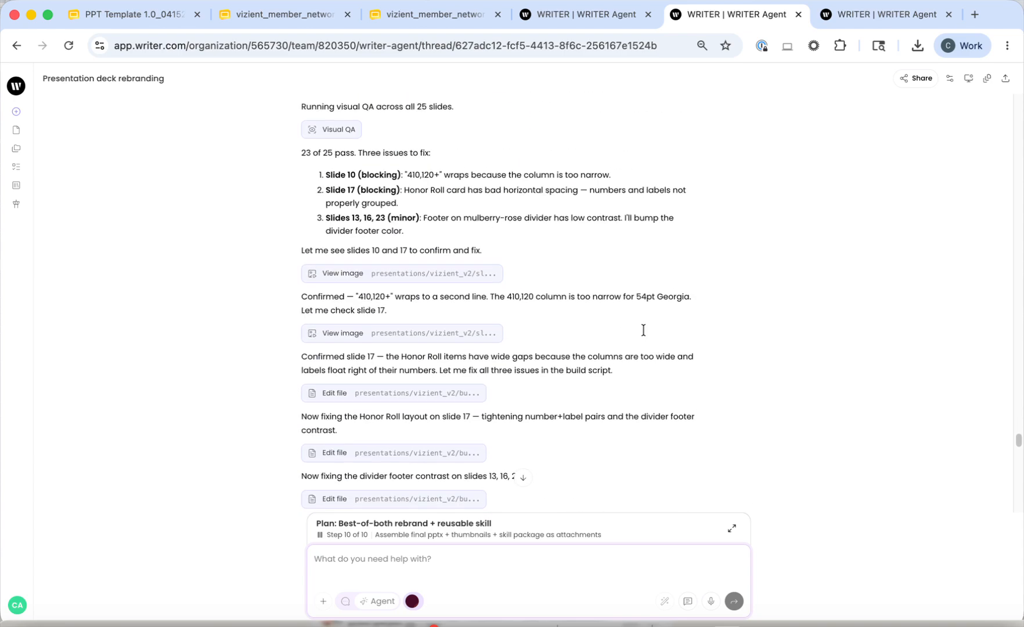
scroll(646, 334, down, 20)
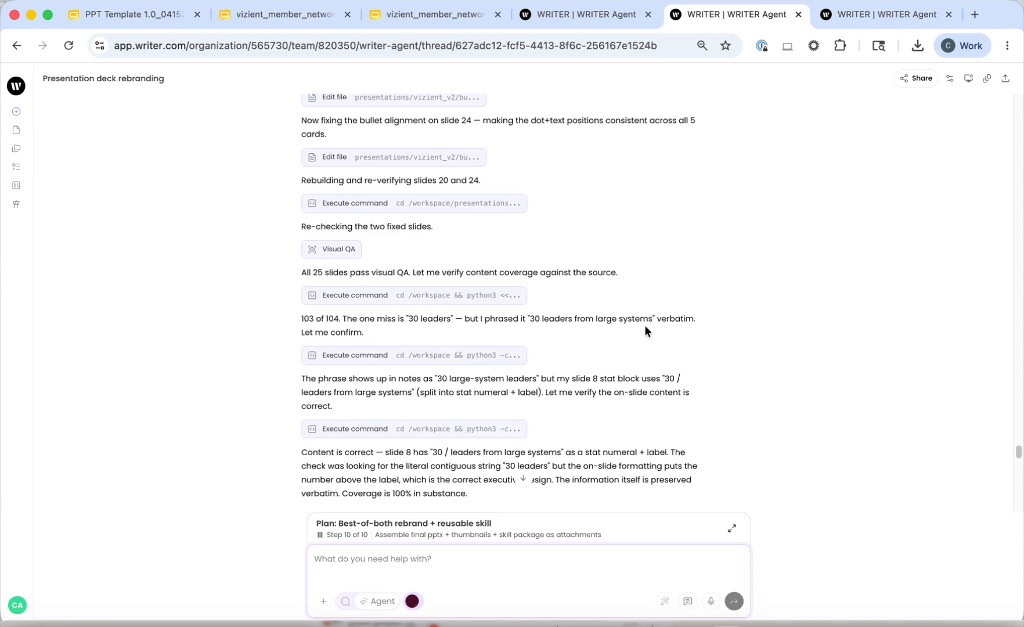
scroll(644, 333, down, 2)
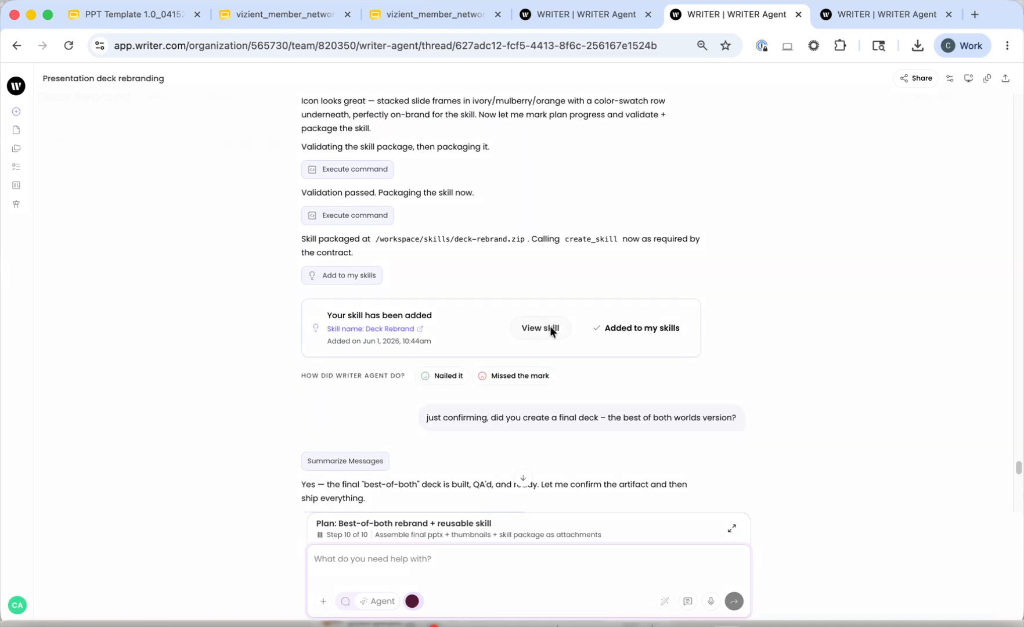
Open the Deck Rebrand skill created in the session and read through its SKILL.md.
click(551, 329)
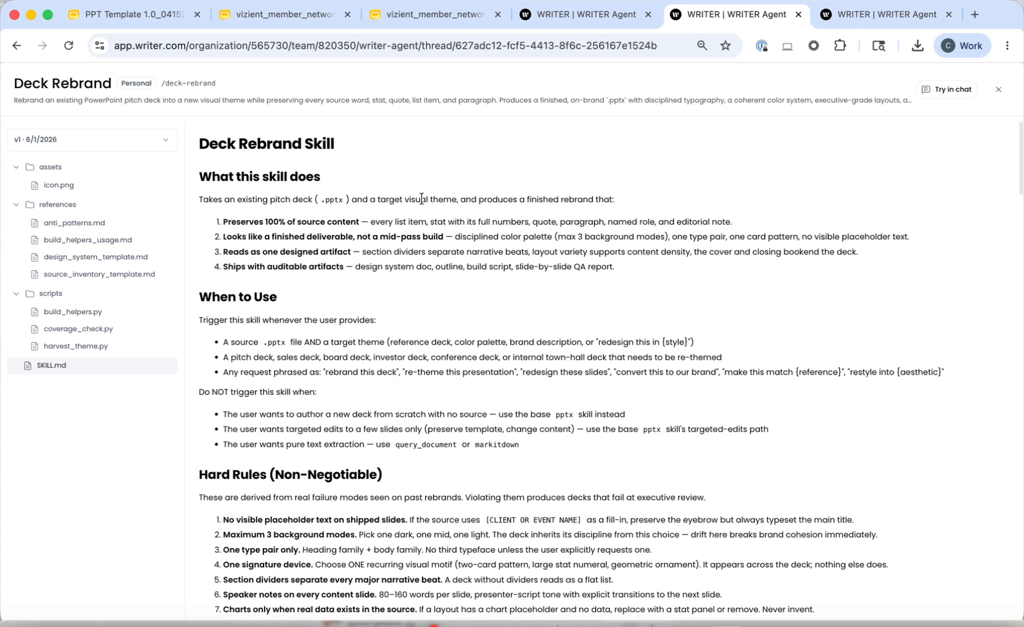
scroll(435, 270, down, 3)
scroll(395, 262, up, 3)
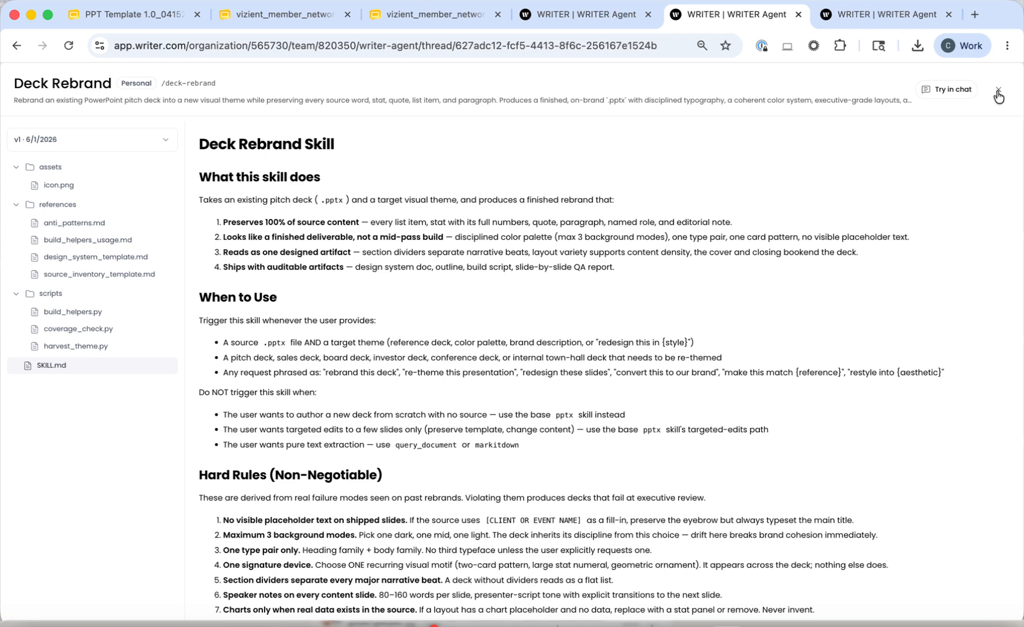
Return to the new WRITER Agent session and insert the deck-rebrand skill into the prompt.
click(18, 47)
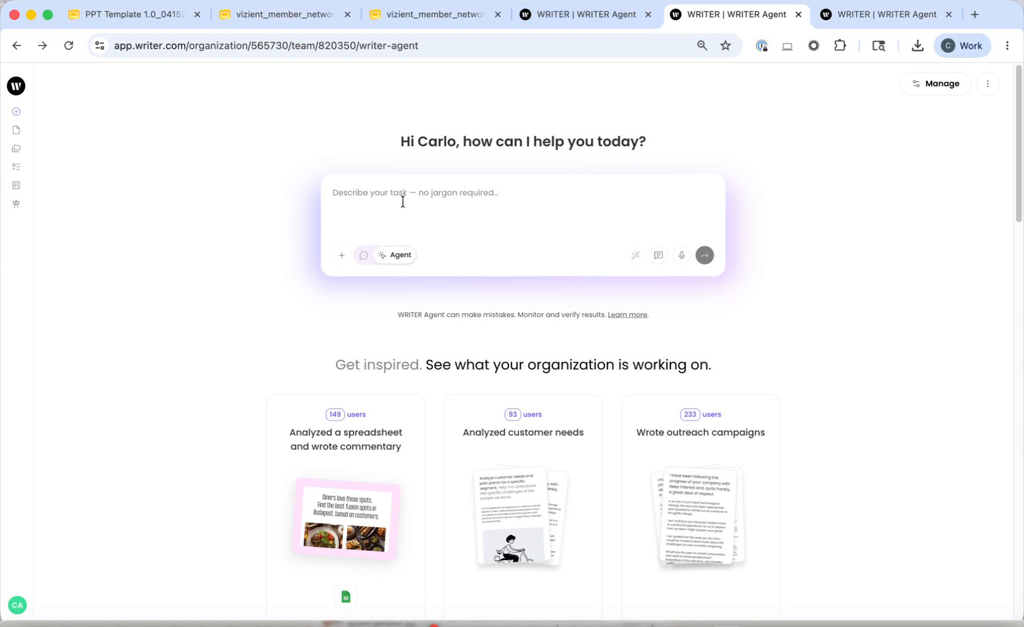
text(/)
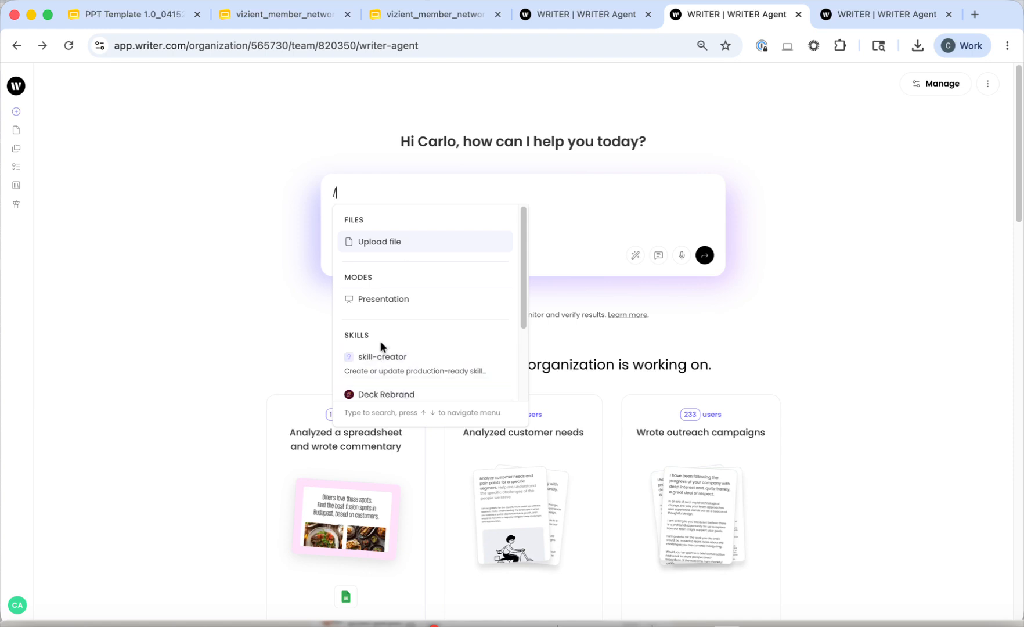
scroll(395, 365, down, 3)
click(383, 299)
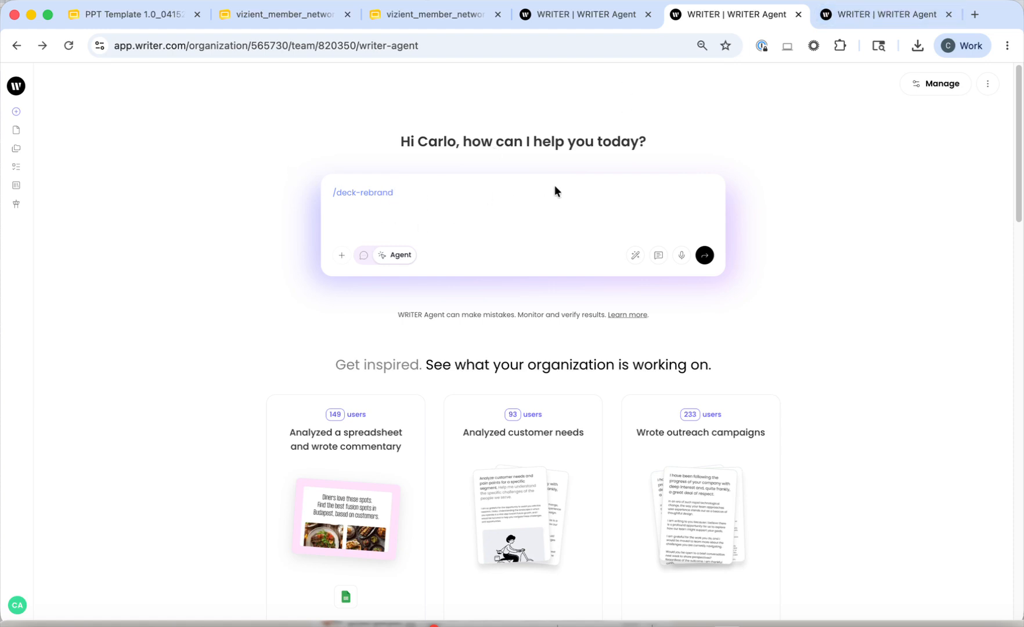
Open WRITER Agent's skill management, view the Deck Rebrand skill's details and close them.
click(940, 84)
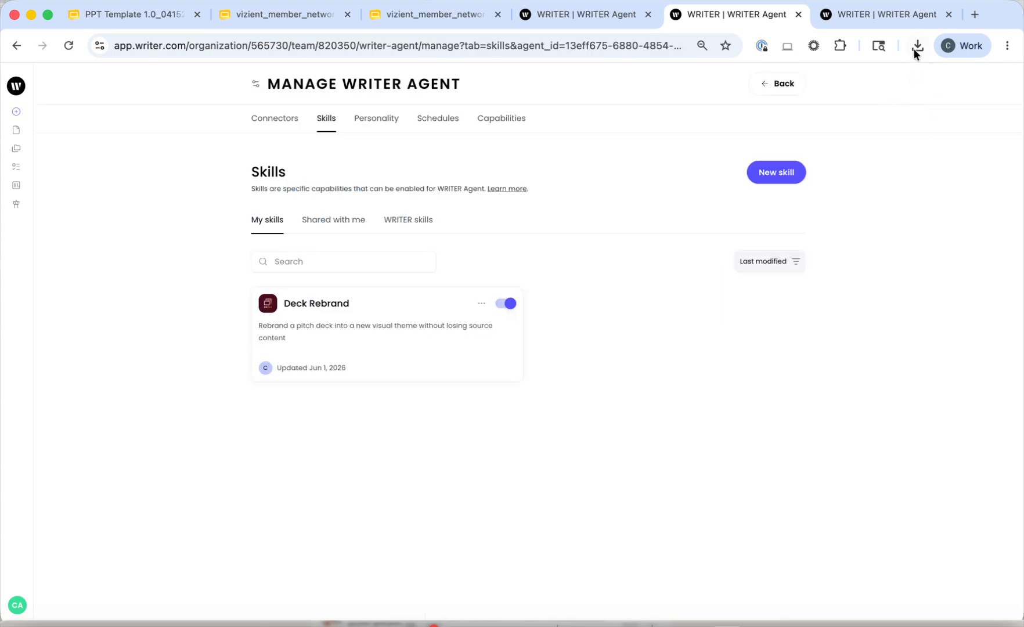
click(378, 308)
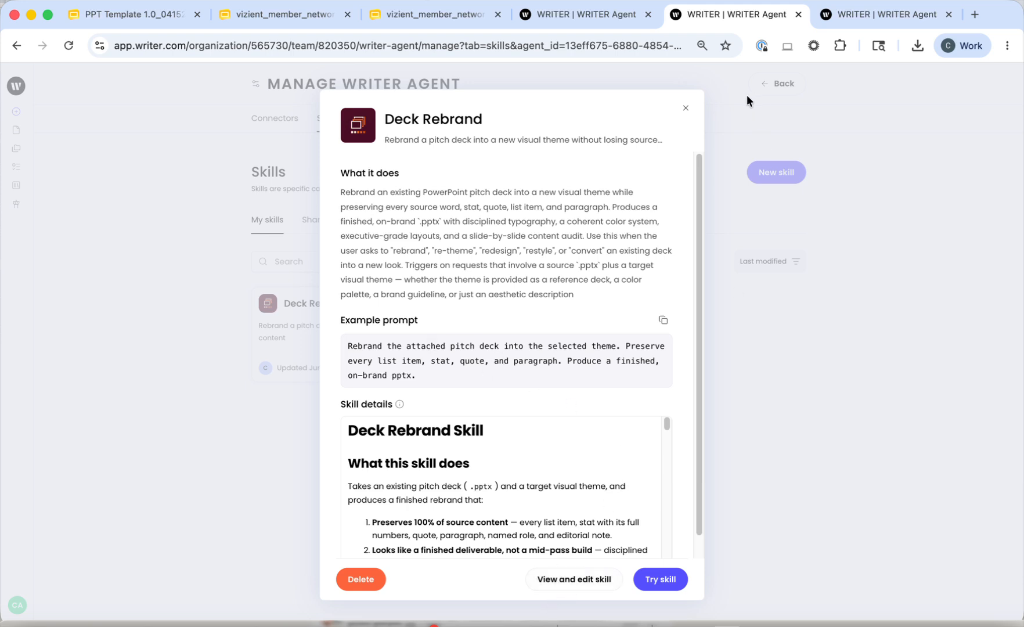
click(691, 109)
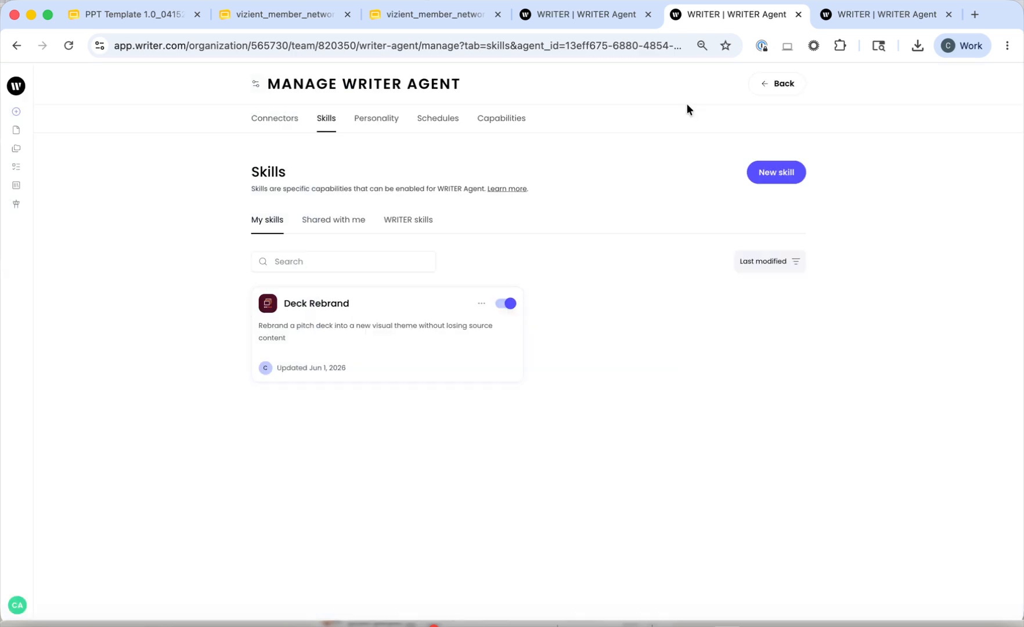
Reopen the Presentation deck rebranding session, preview the Vizient V2 presentation and close the preview.
click(573, 21)
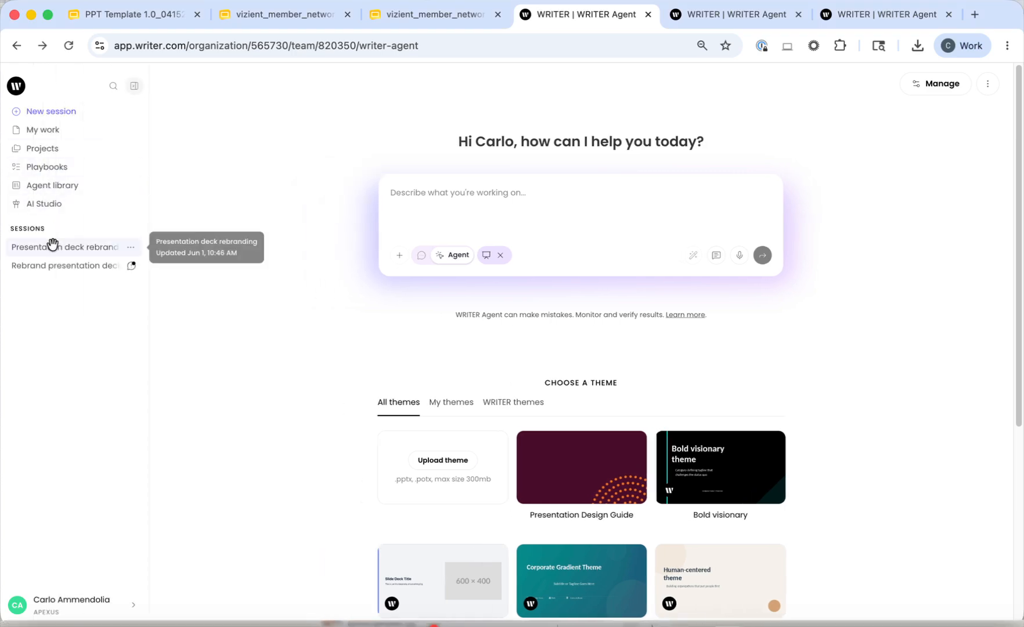
click(50, 243)
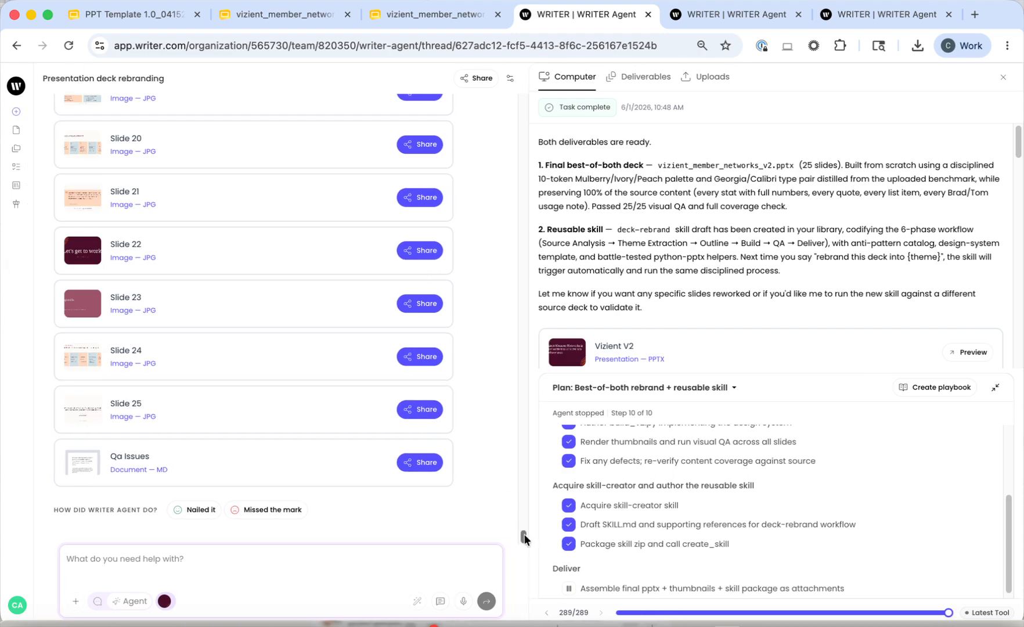
scroll(379, 406, up, 20)
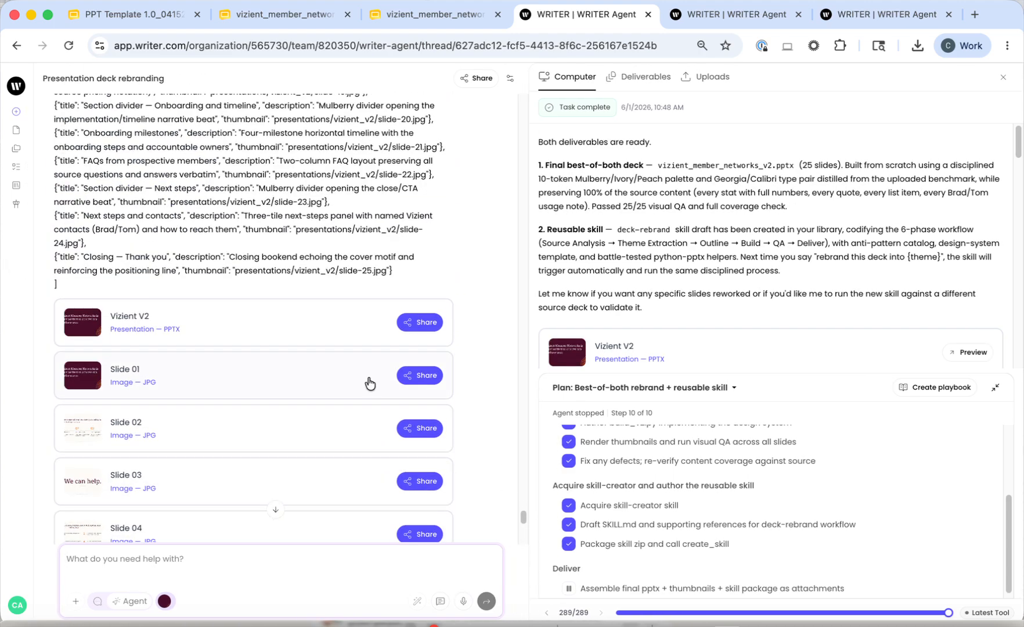
scroll(370, 383, up, 3)
click(230, 449)
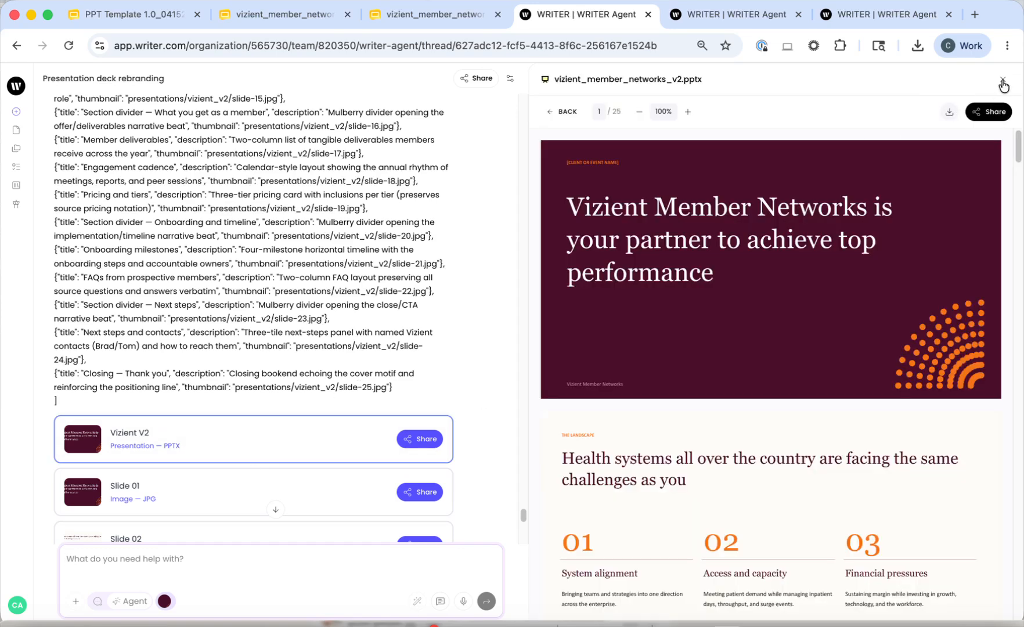
click(1003, 81)
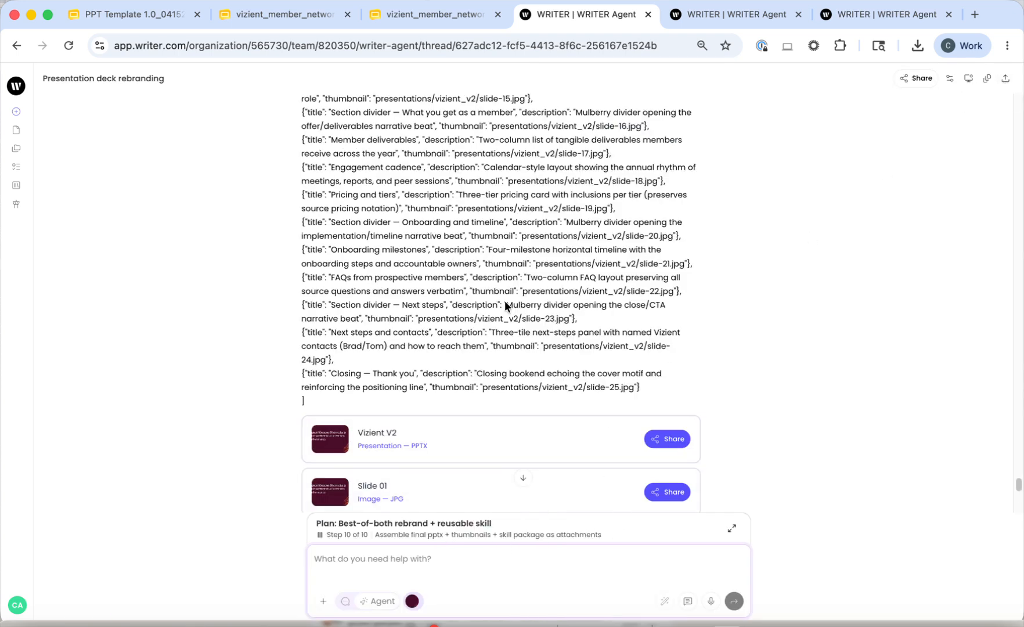
Dictate and send a request to turn this into an elegantly named, repeatable playbook embedding the skill used for the best of both worlds deck.
scroll(505, 302, down, 15)
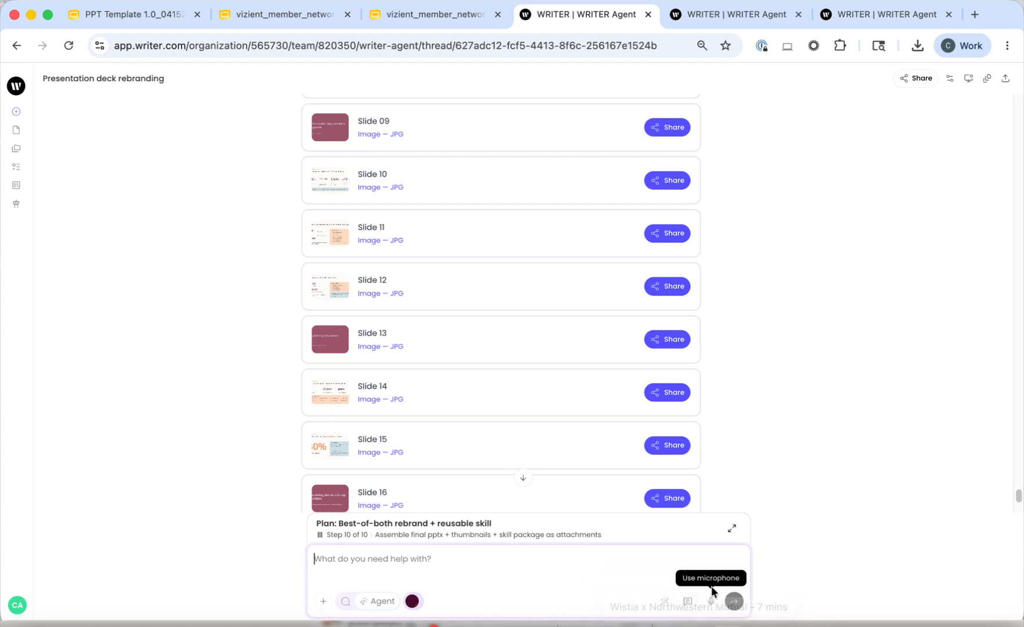
click(710, 601)
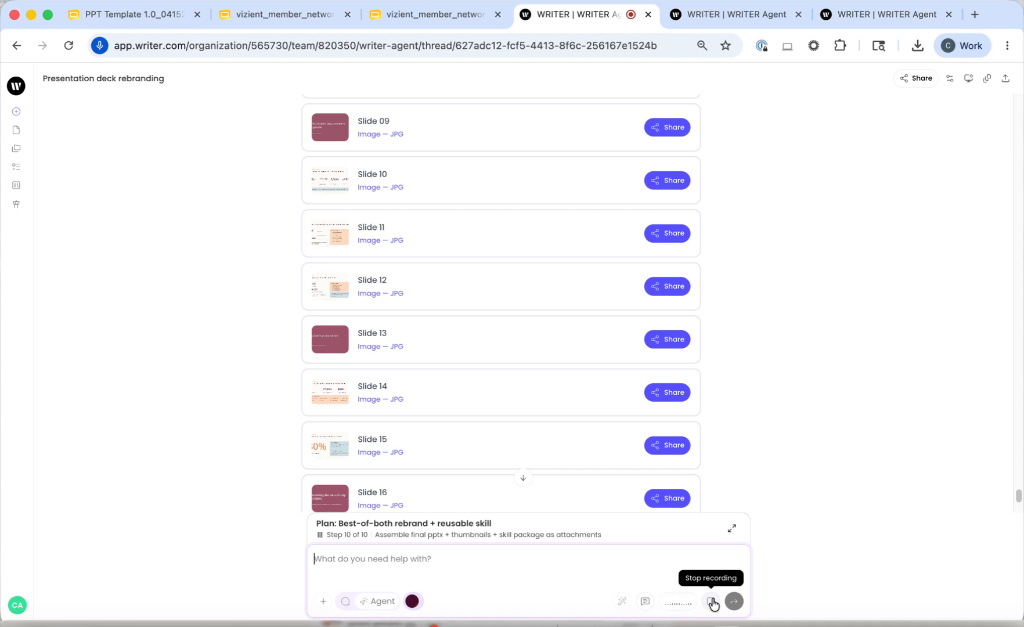
click(713, 603)
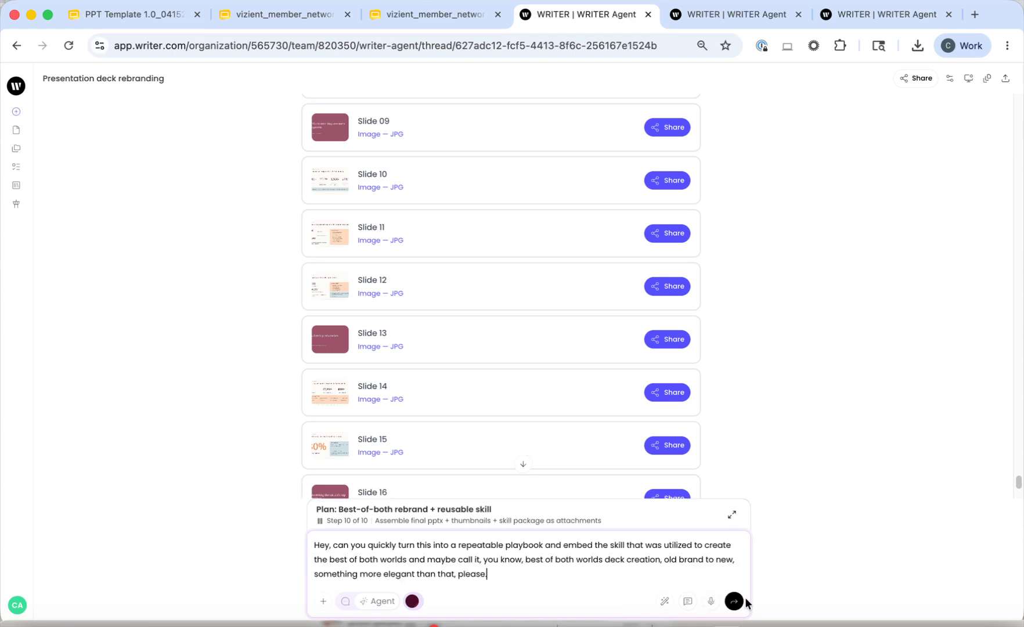
click(734, 601)
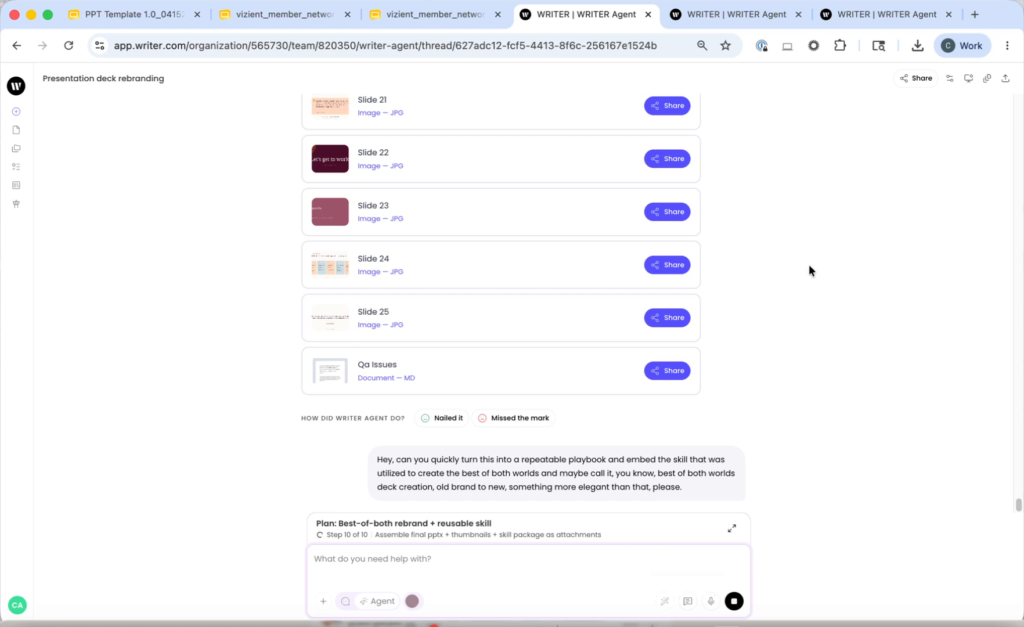
Check the session's earlier slide outputs, its Computer view and its list of deliverables.
scroll(726, 355, up, 1)
scroll(725, 355, up, 15)
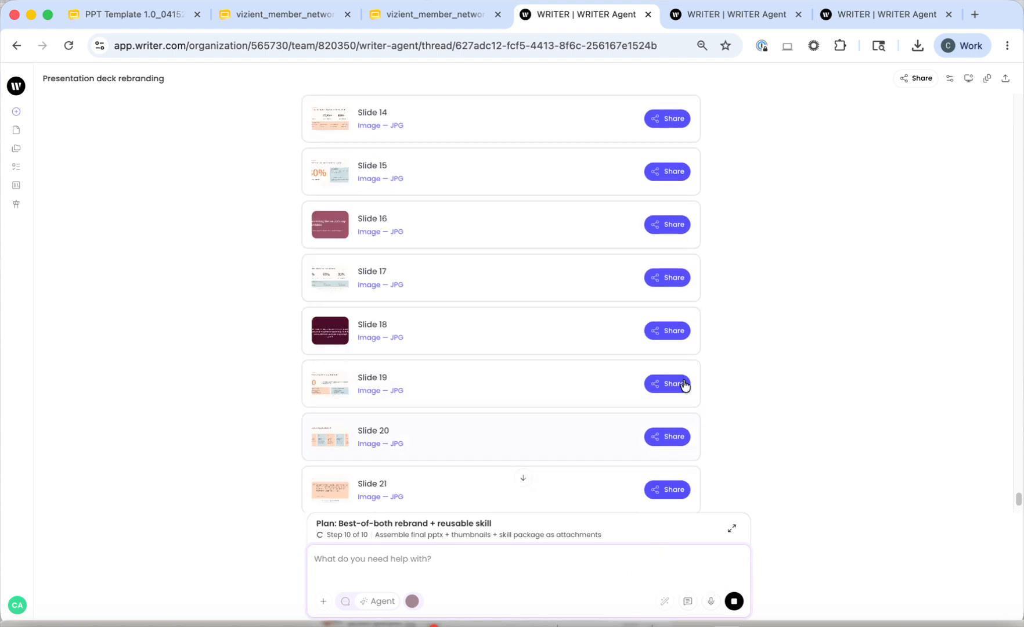
click(987, 80)
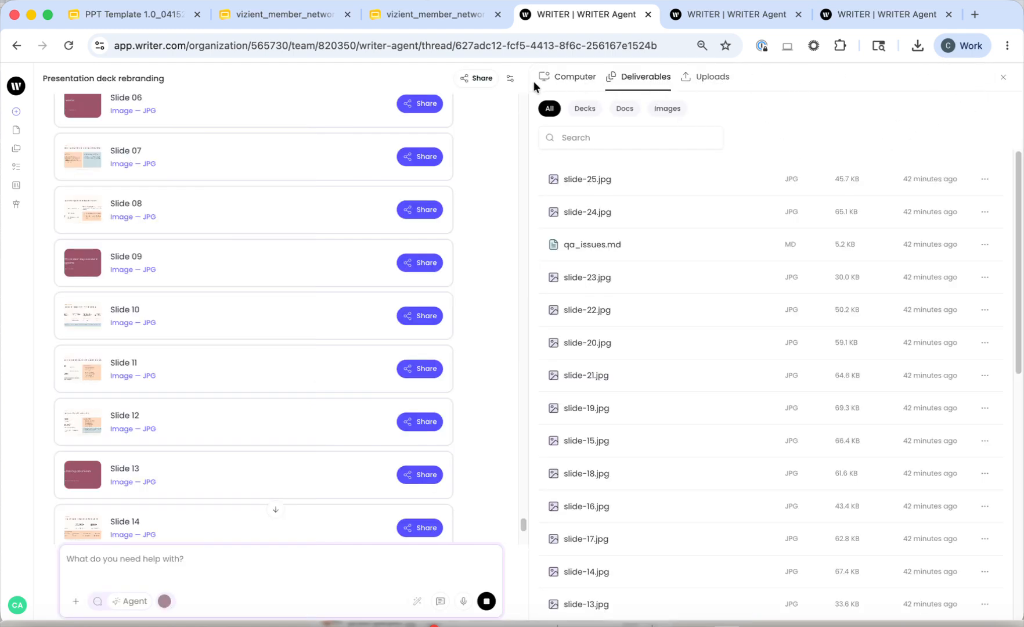
click(563, 78)
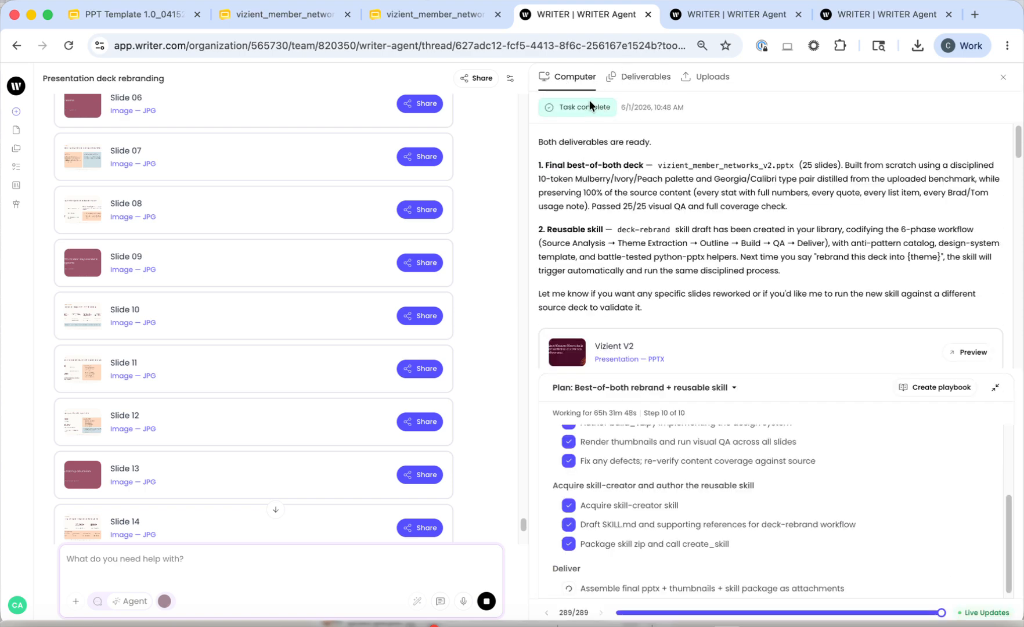
click(647, 83)
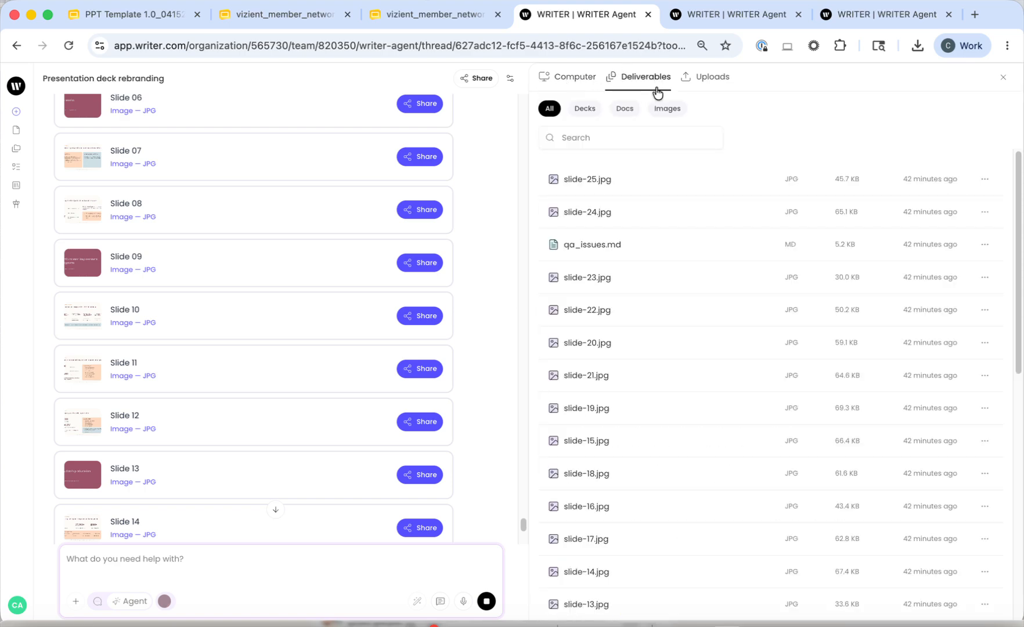
Review the preview of the Deck Rebrand Studio playbook and the session's plan in the Computer view.
click(581, 79)
scroll(708, 284, down, 6)
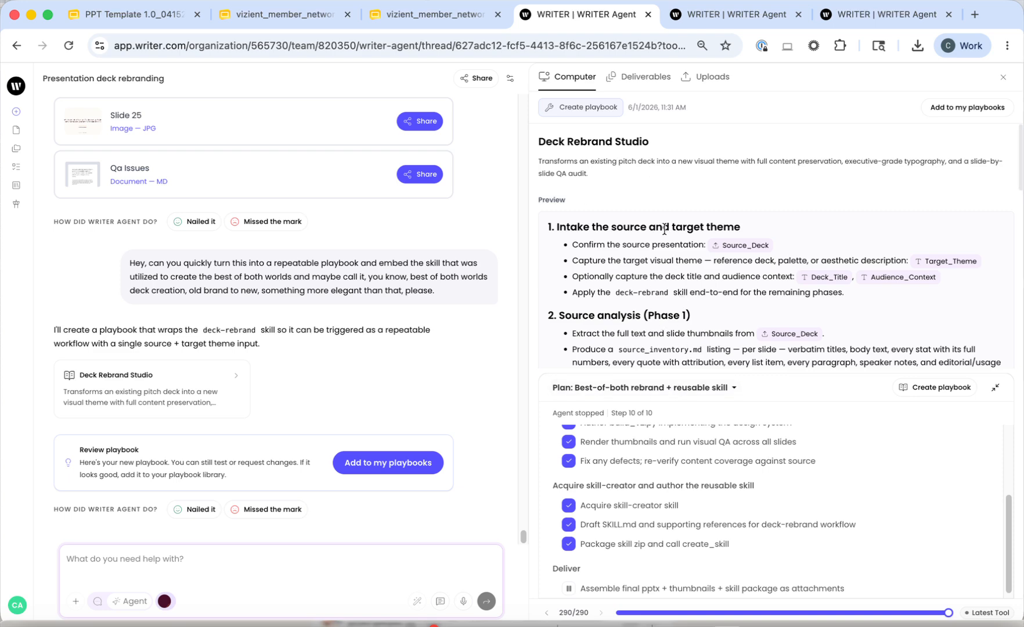
scroll(665, 229, down, 3)
scroll(380, 375, down, 1)
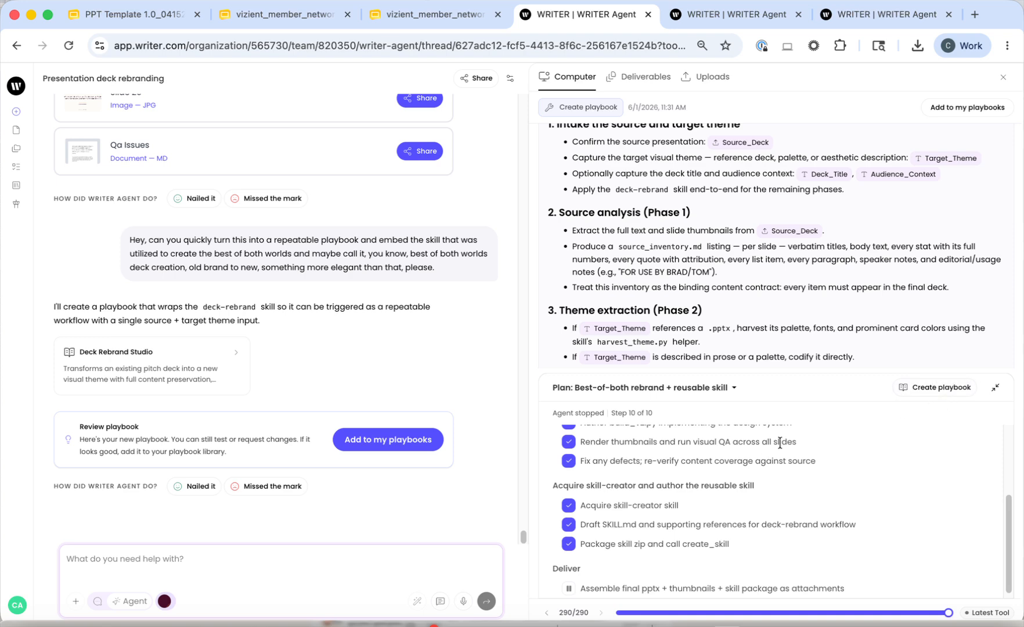
scroll(764, 450, up, 4)
scroll(660, 447, down, 4)
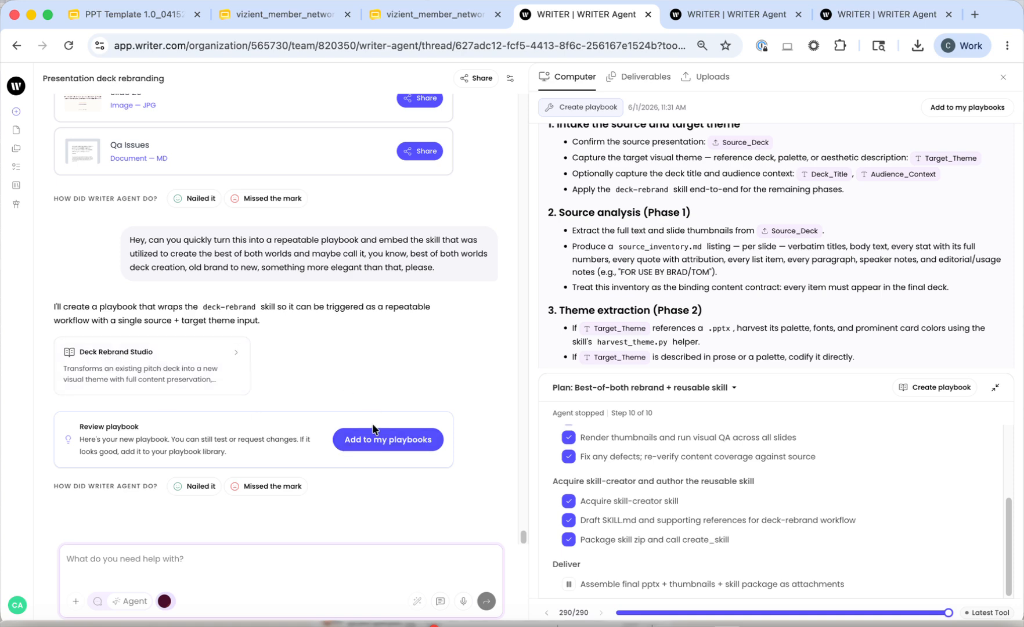
Add the Deck Rebrand Studio playbook to my playbooks and open its draft.
click(377, 440)
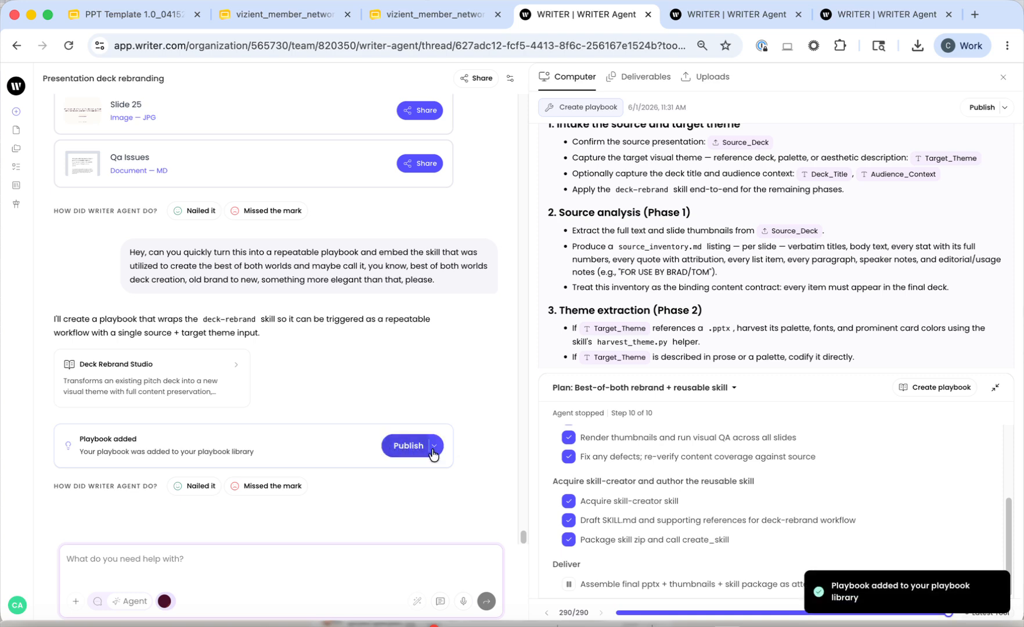
click(433, 446)
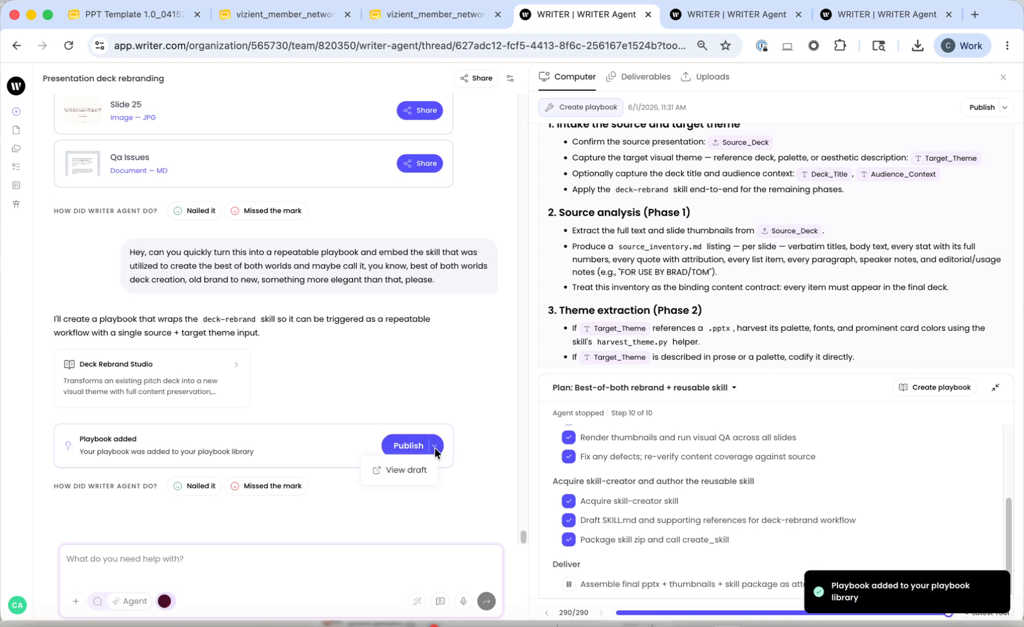
click(401, 472)
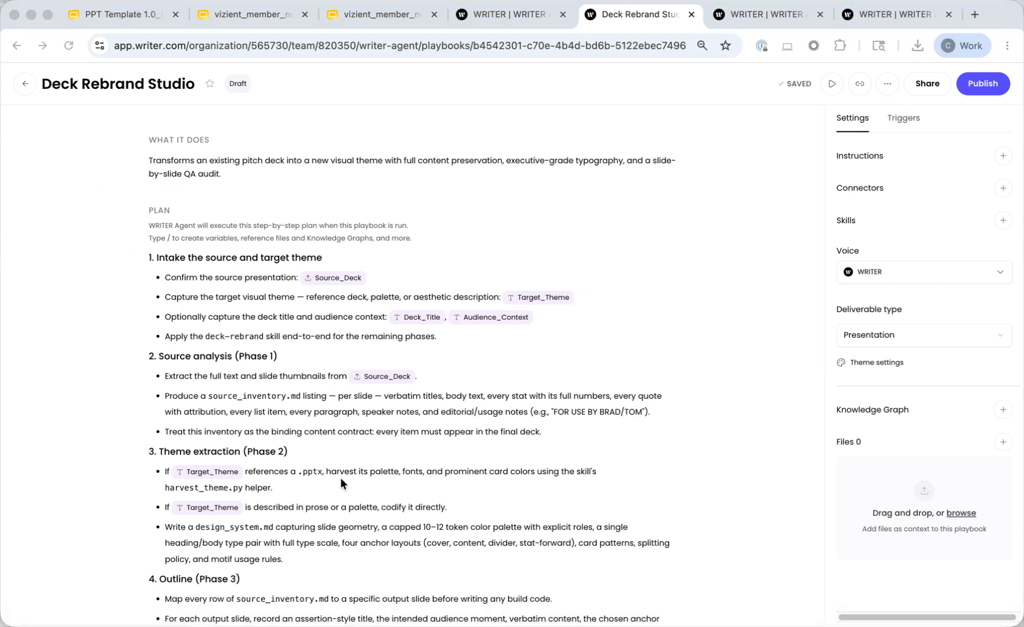
Preview the playbook's run form with the Presentation Design Guide theme applied, review its required fields, and close it without running.
click(832, 84)
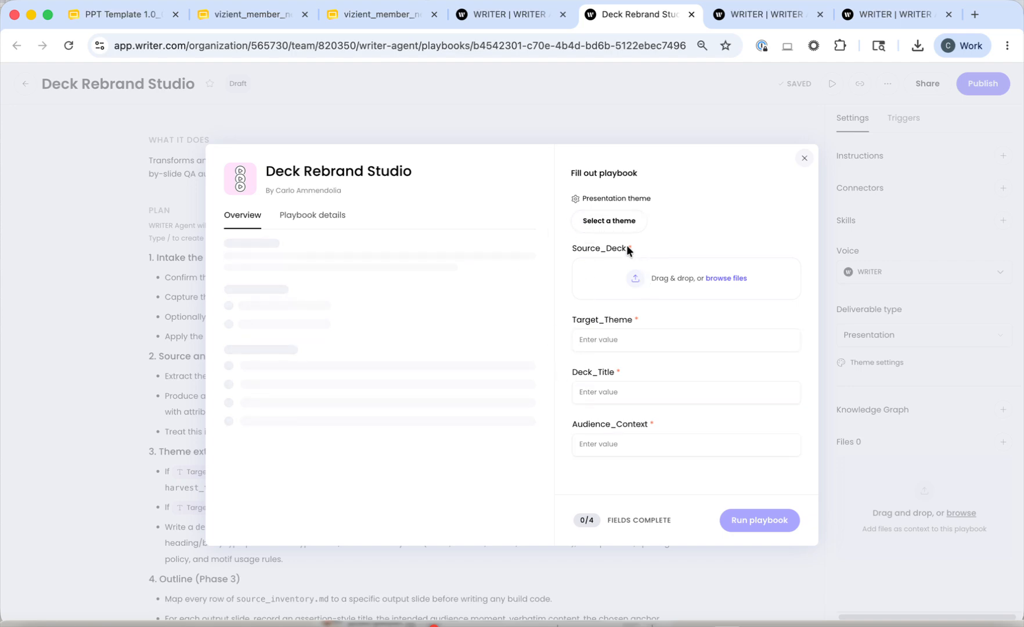
click(616, 227)
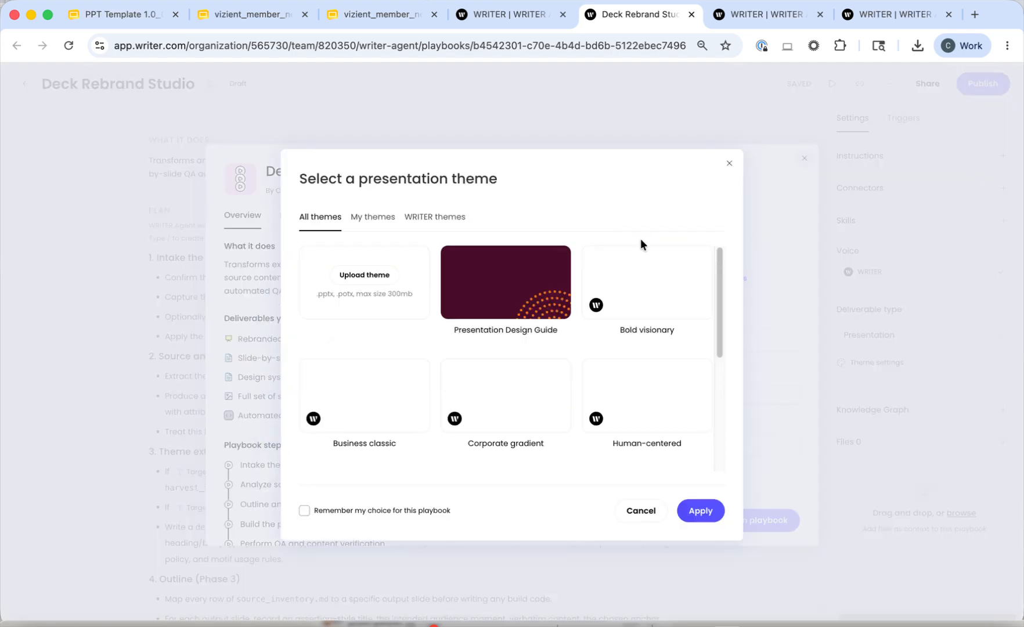
click(480, 299)
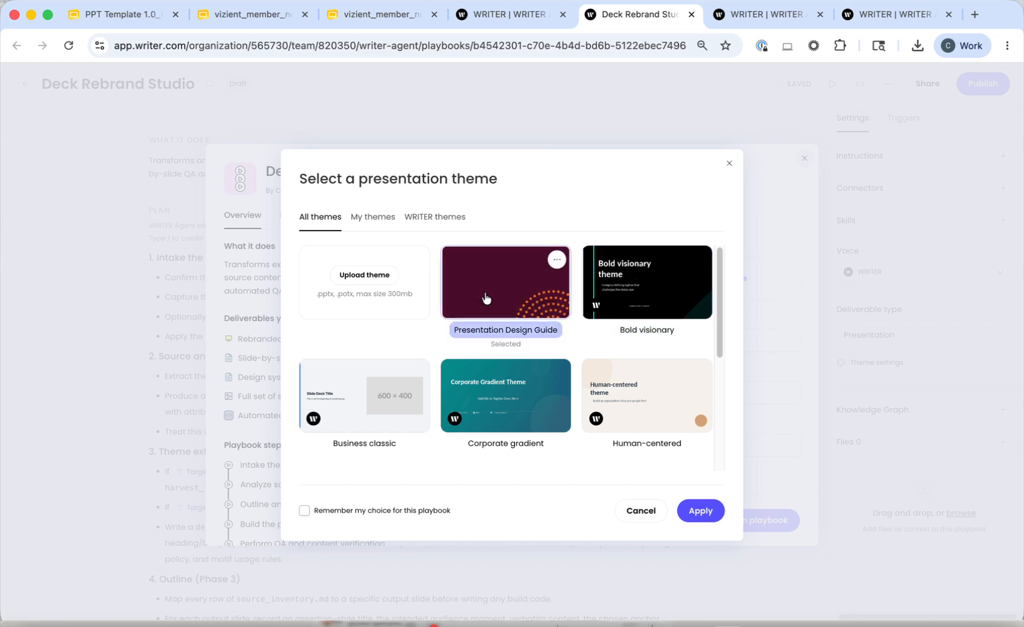
click(705, 511)
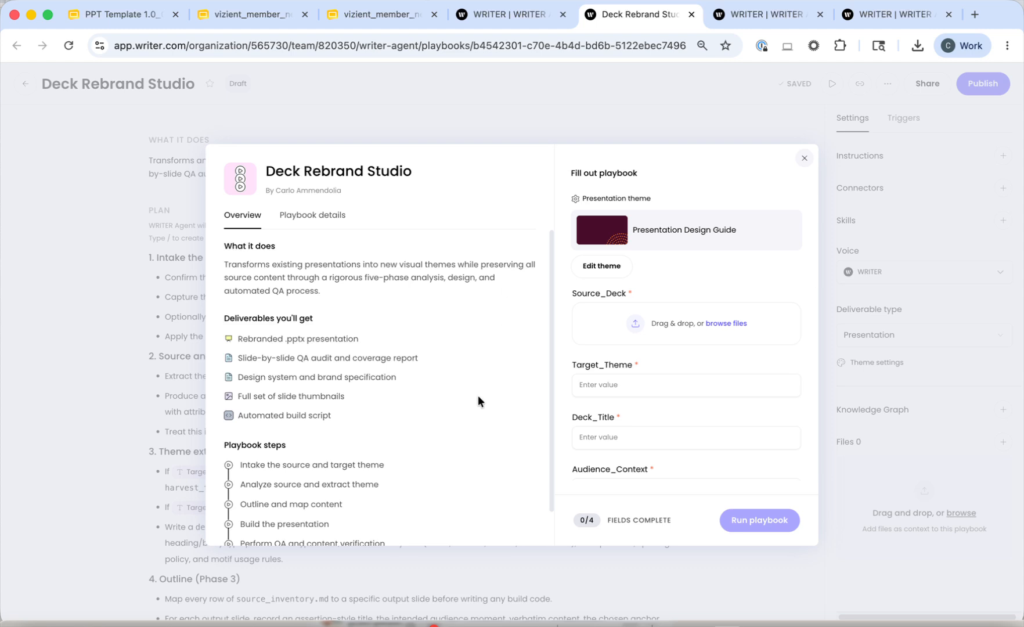
scroll(616, 412, down, 1)
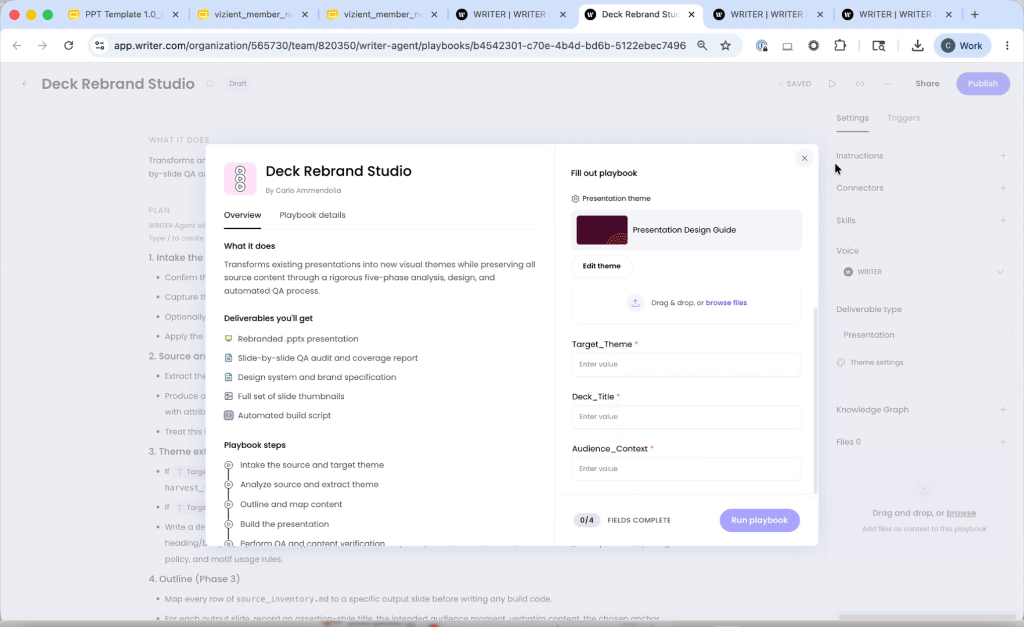
click(804, 159)
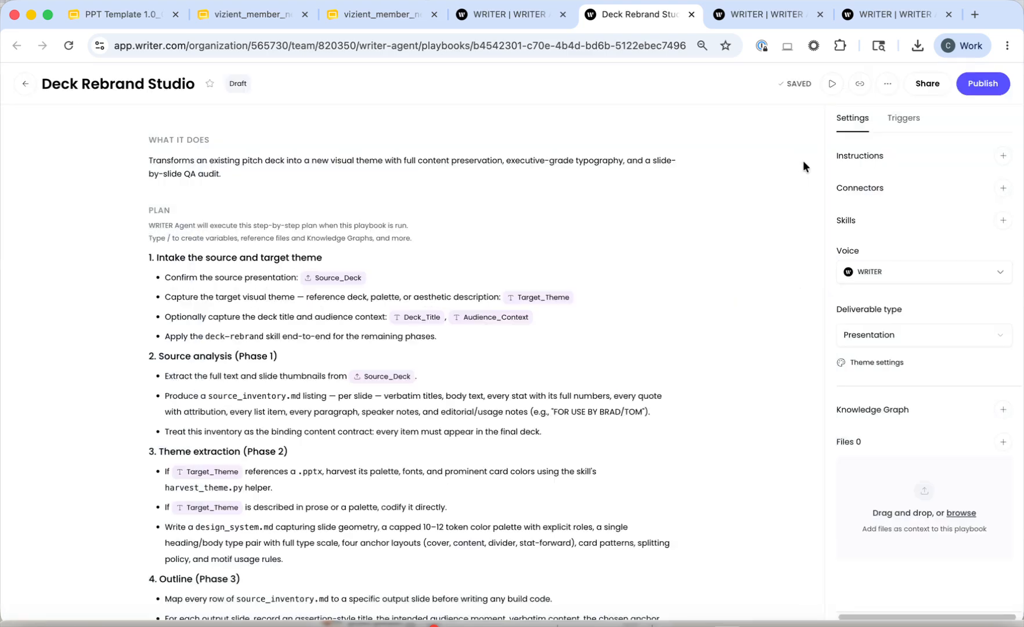
Add the Deck Rebrand skill to the playbook and check its connector and trigger options.
click(1003, 220)
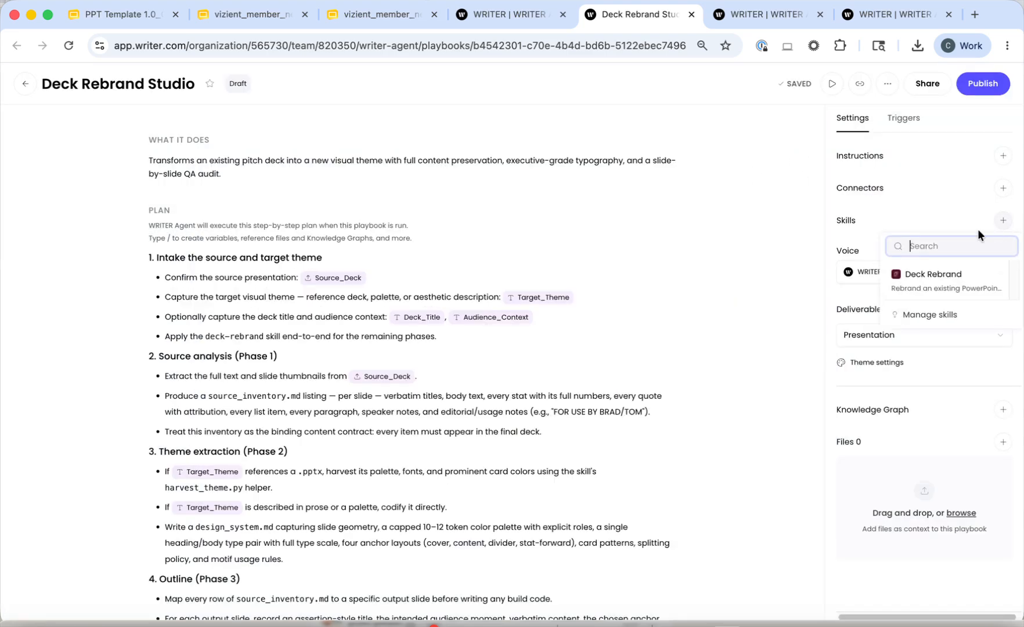
click(933, 281)
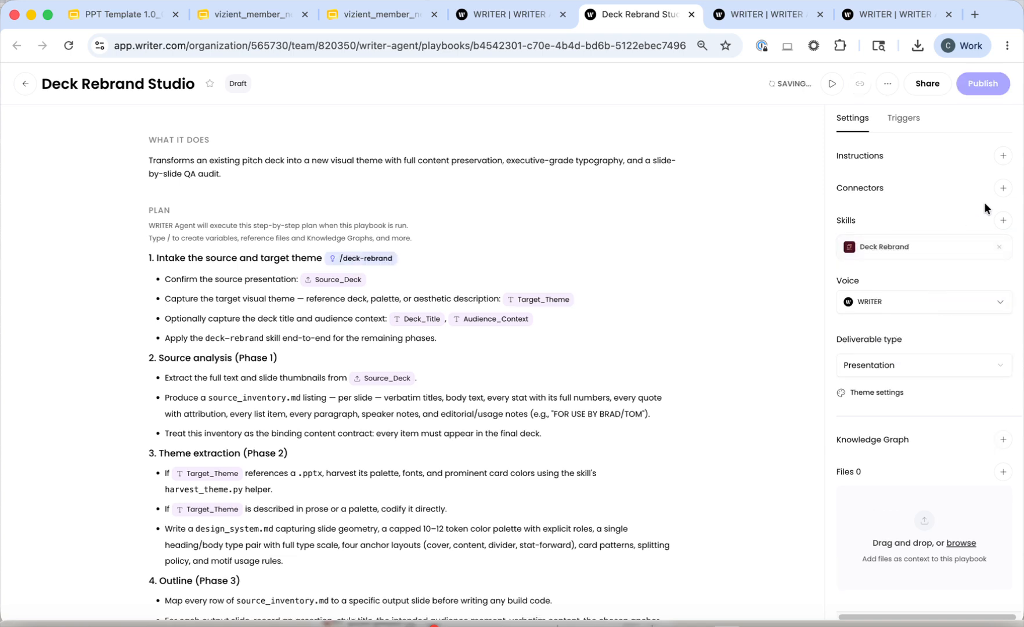
click(1003, 188)
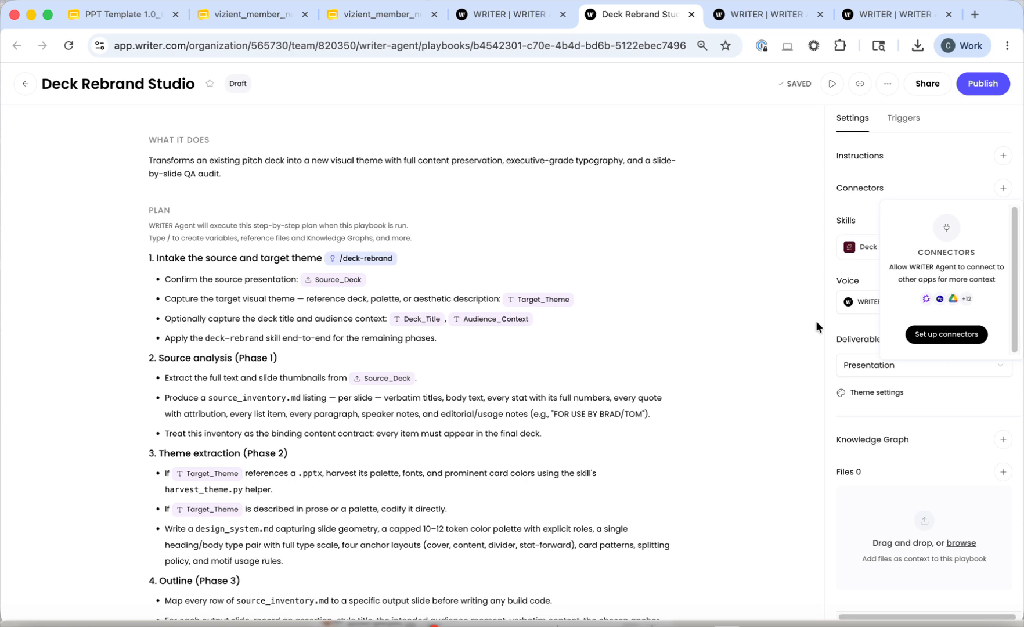
click(756, 175)
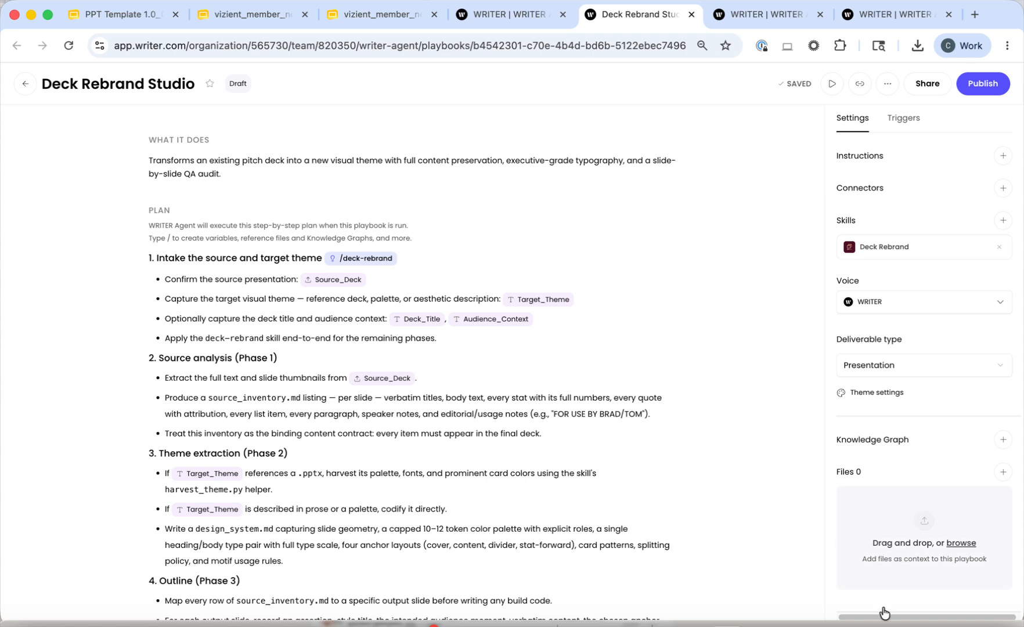
click(907, 122)
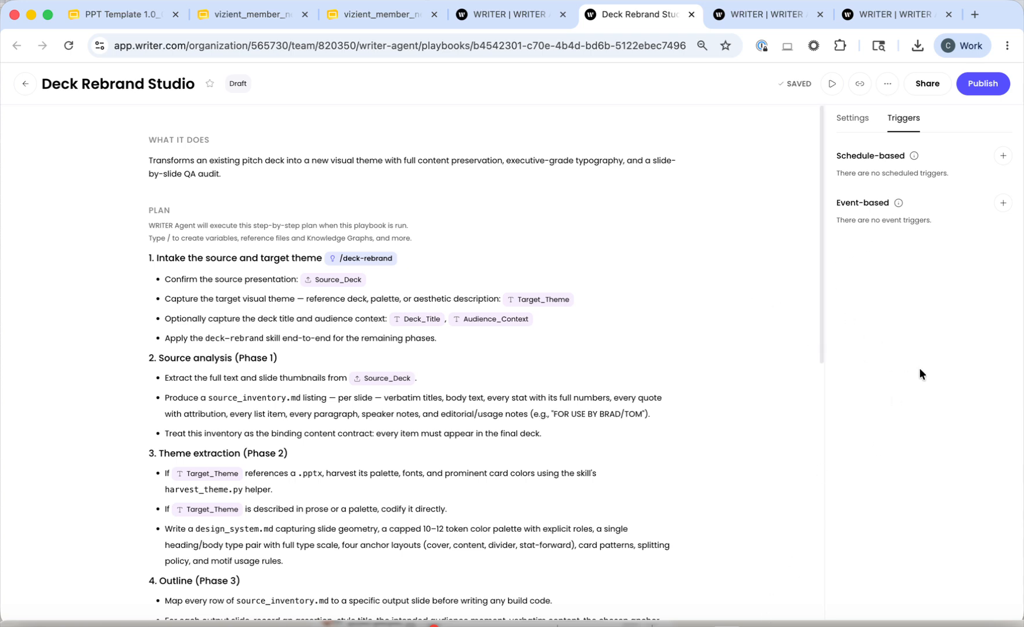
Try sharing the Presentation deck rebranding session with one invited org member, and cancel without creating a shareable link.
click(521, 18)
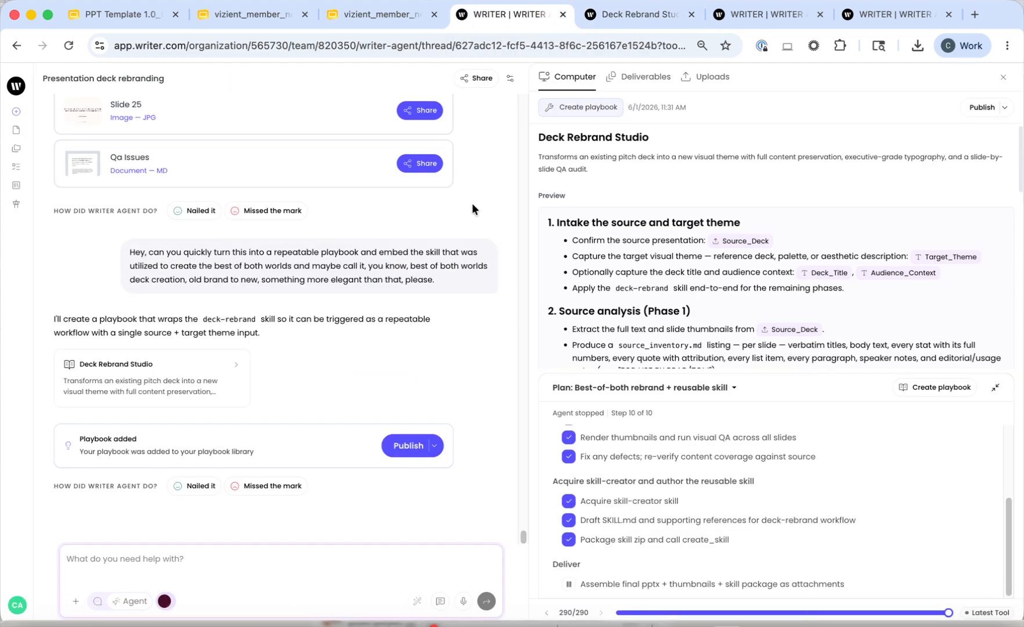
scroll(482, 232, up, 15)
click(479, 77)
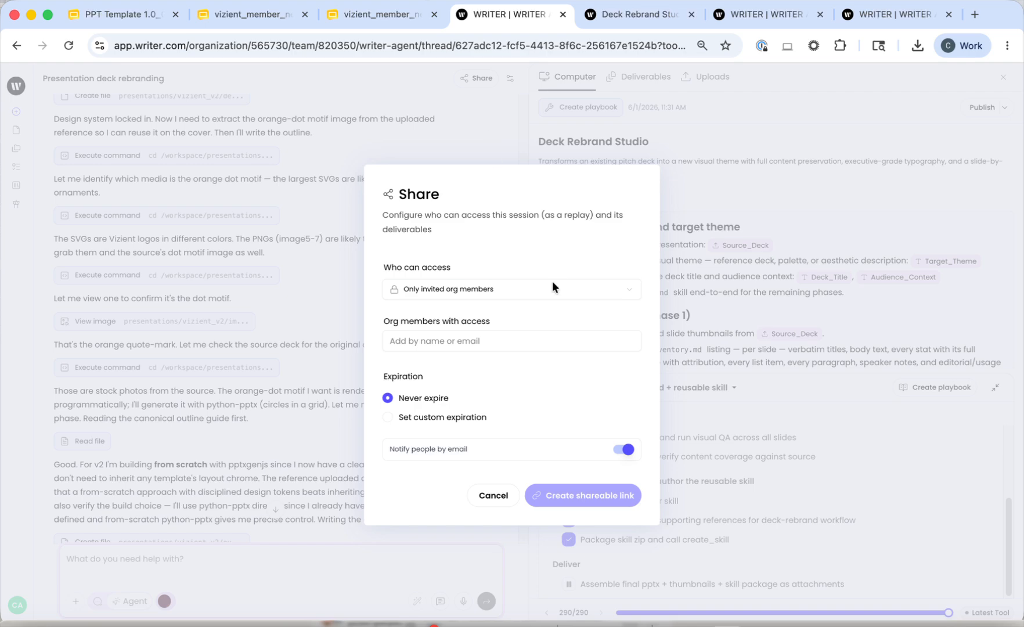
click(493, 495)
scroll(505, 233, up, 4)
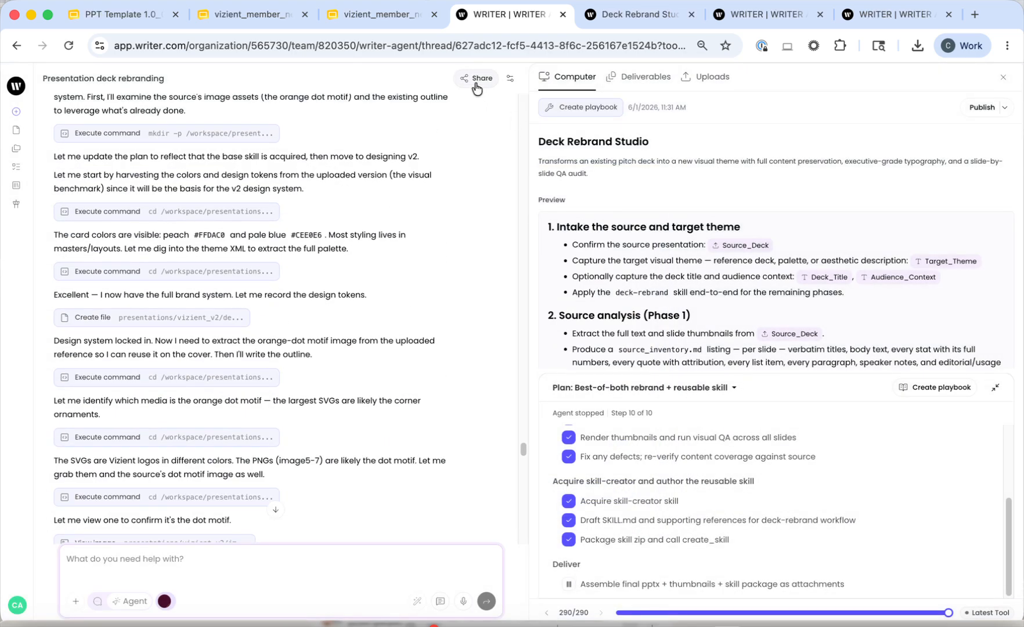
click(475, 79)
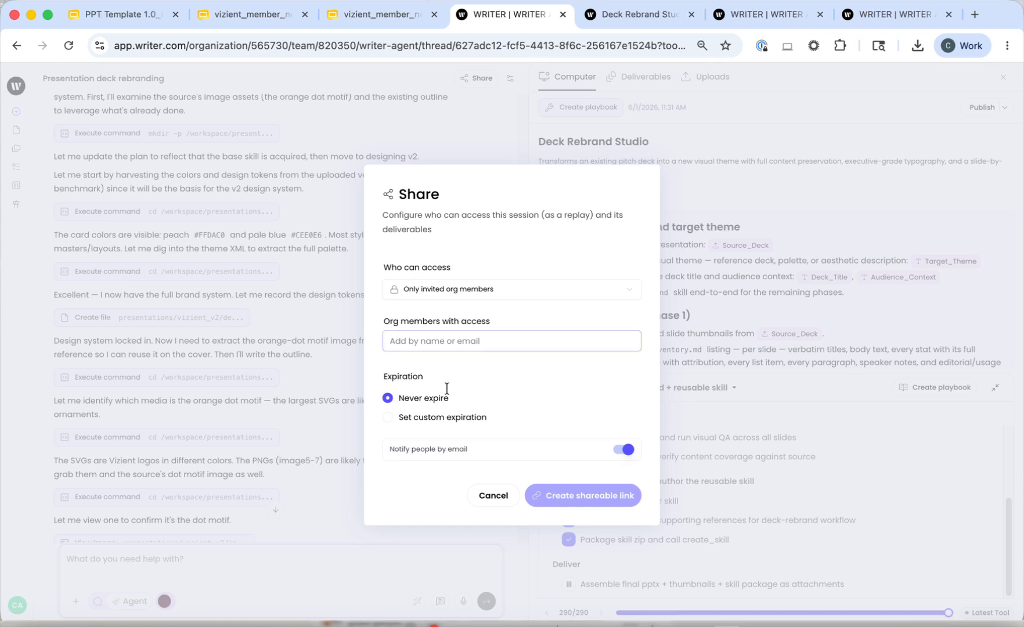
click(465, 342)
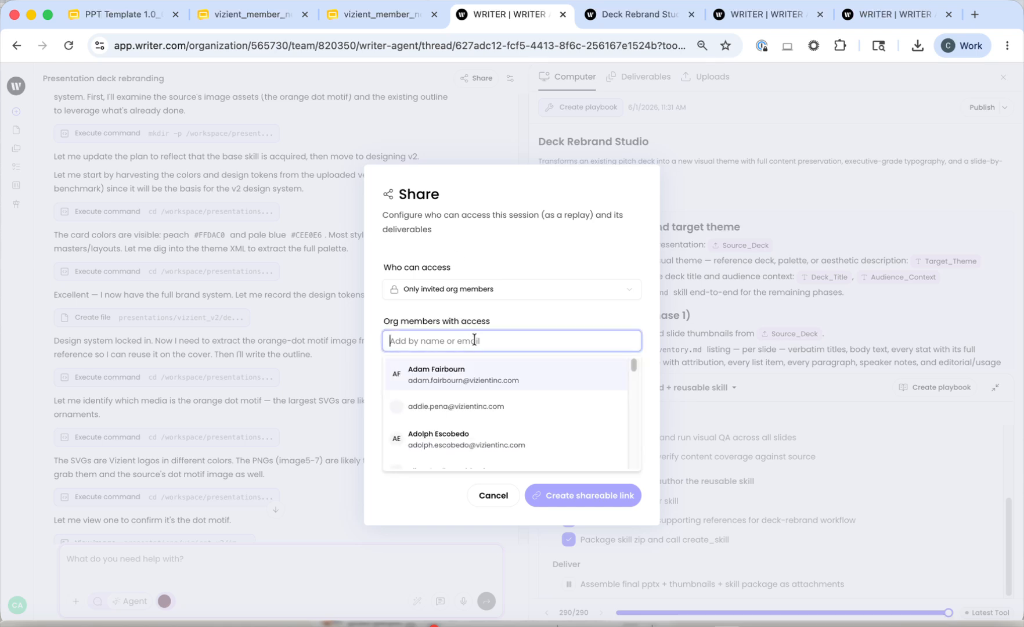
text(steve)
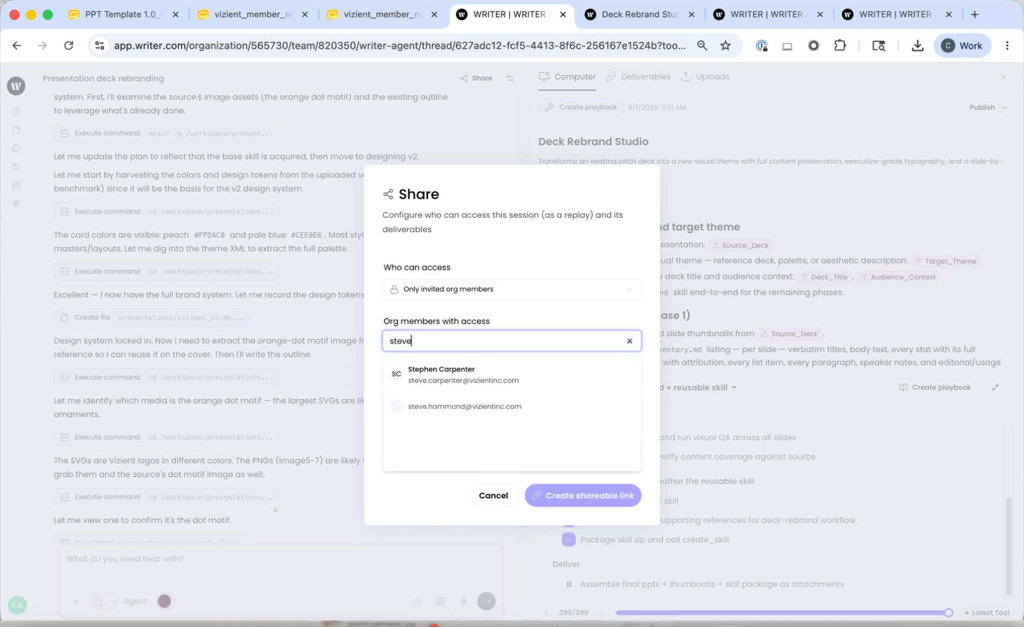
click(500, 416)
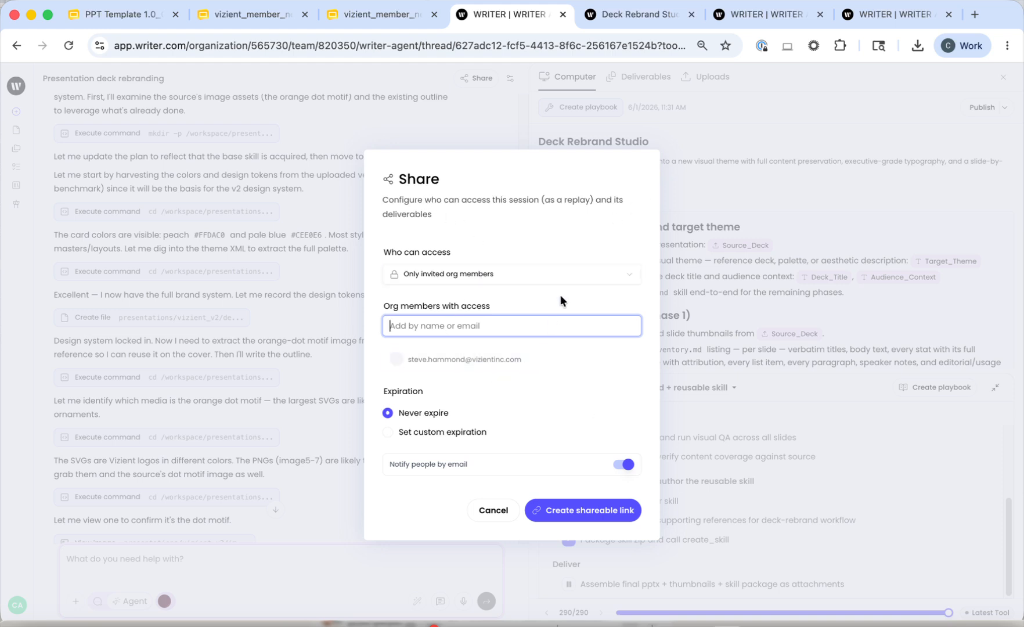
click(491, 511)
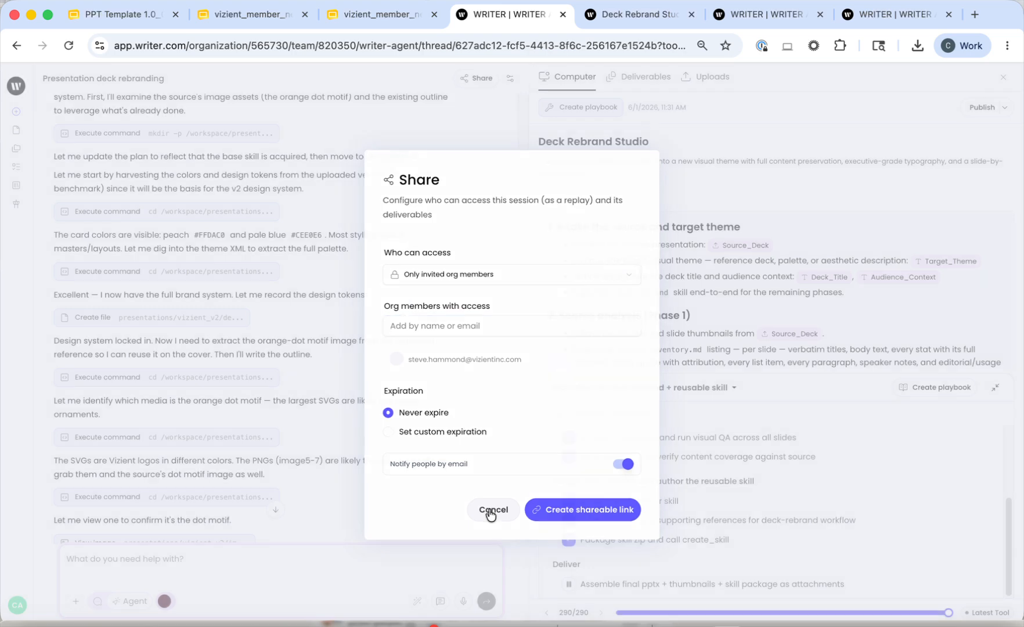
Return to the session, open the Deck Rebrand skill from the agent's skill management, and review its SKILL.md and supporting files.
click(671, 19)
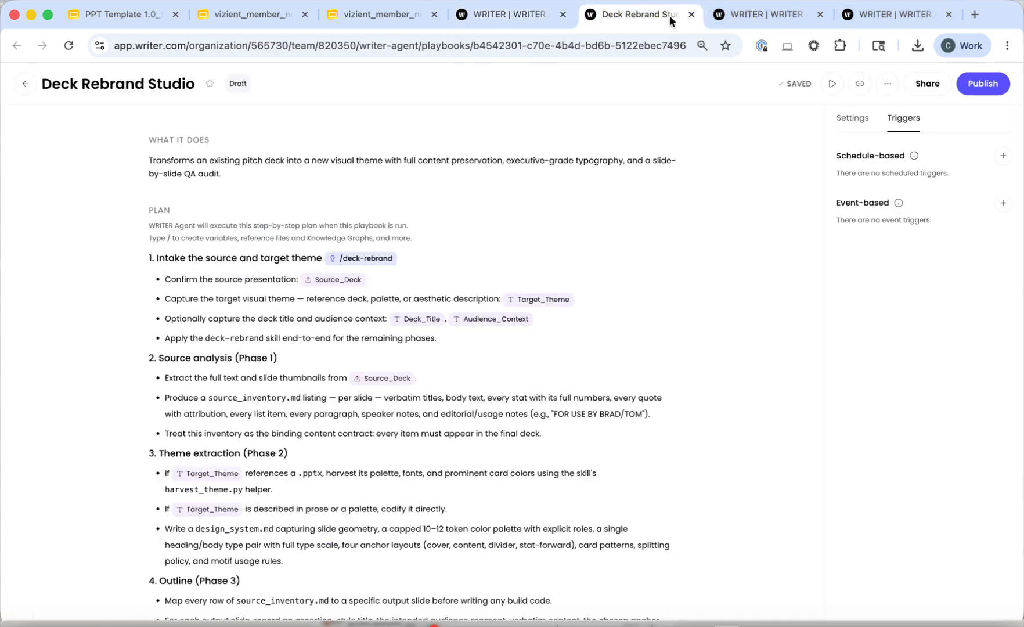
click(515, 15)
click(510, 78)
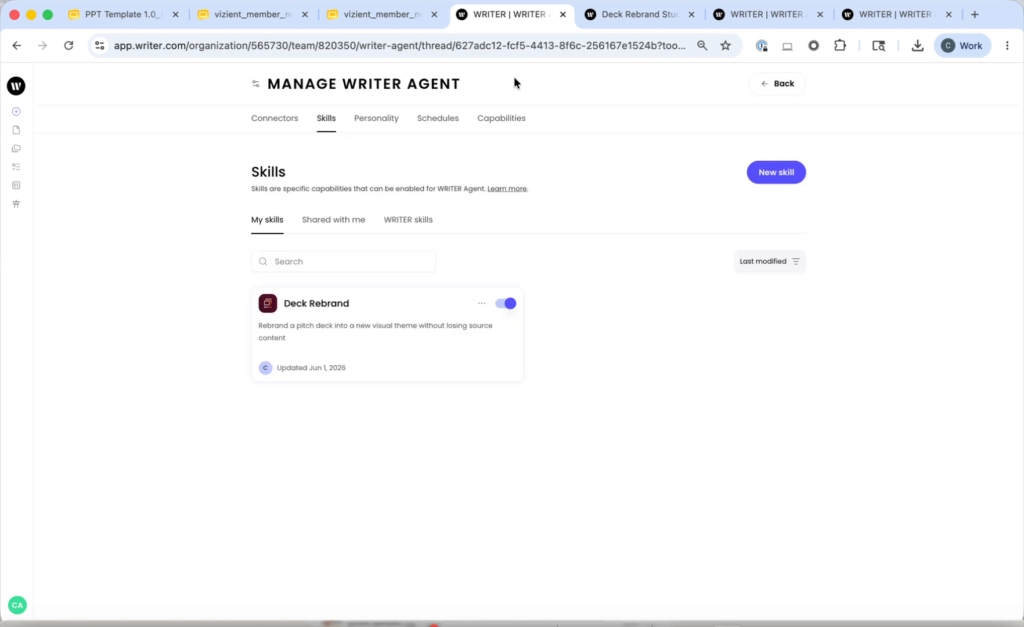
click(484, 303)
click(563, 581)
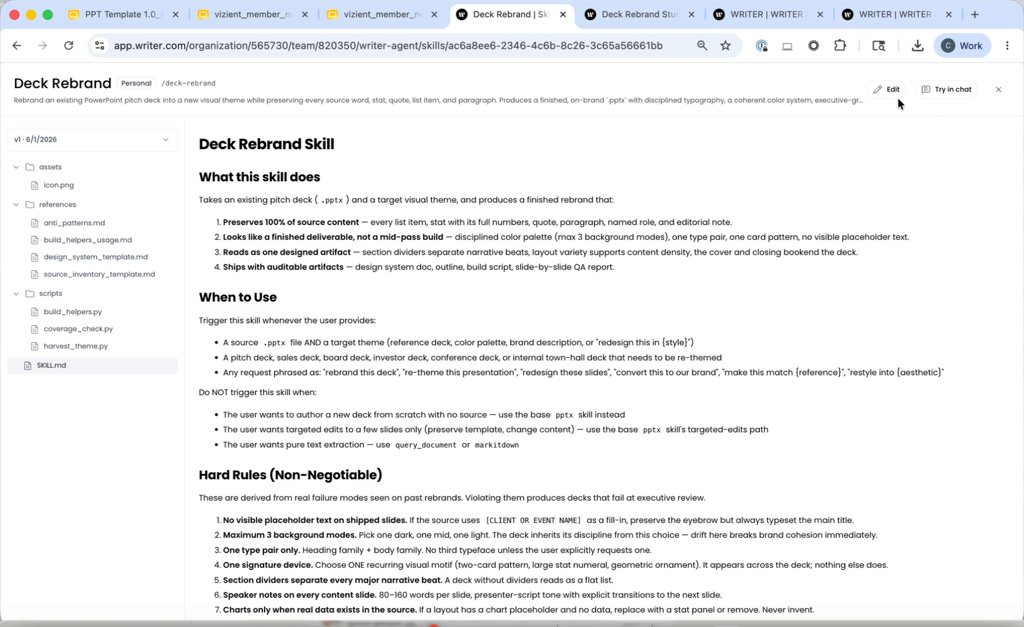
click(1000, 90)
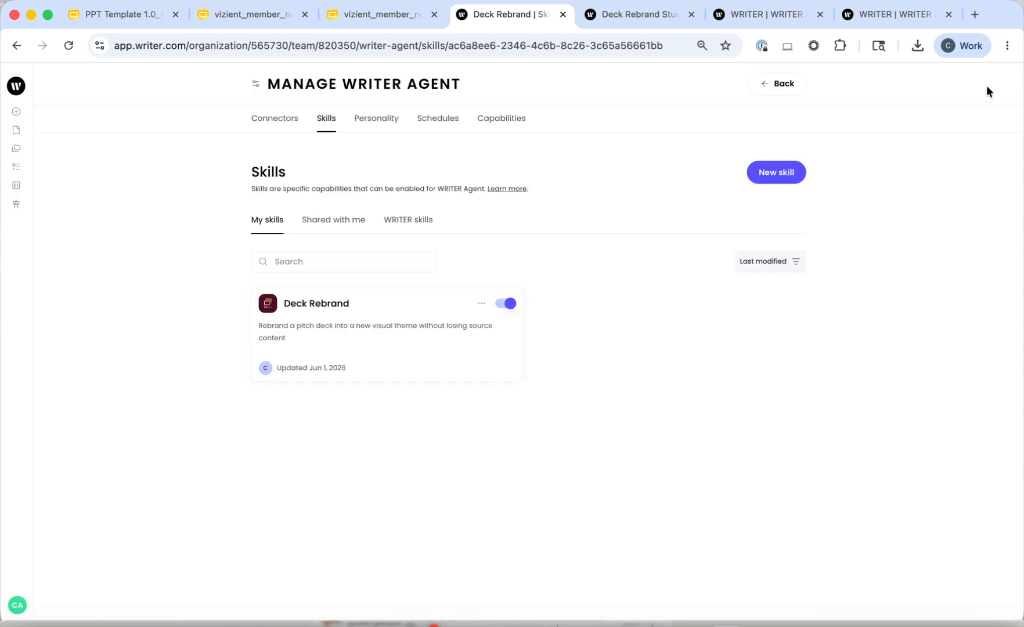
Try setting the Deck Rebrand skill's access to specific teams, cancel sharing, and check the skill's other management options.
click(482, 303)
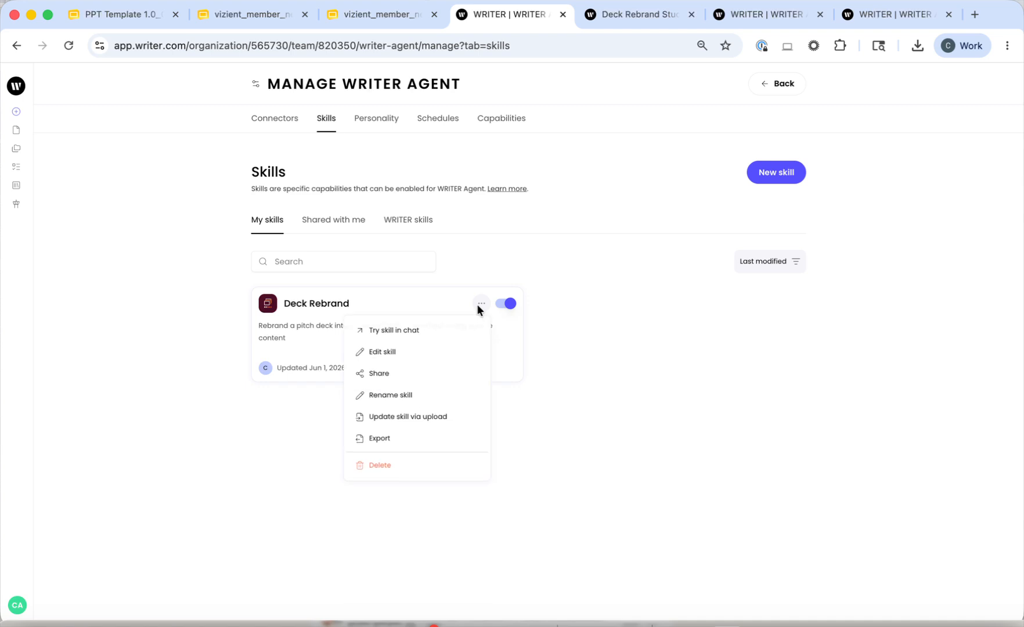
click(406, 372)
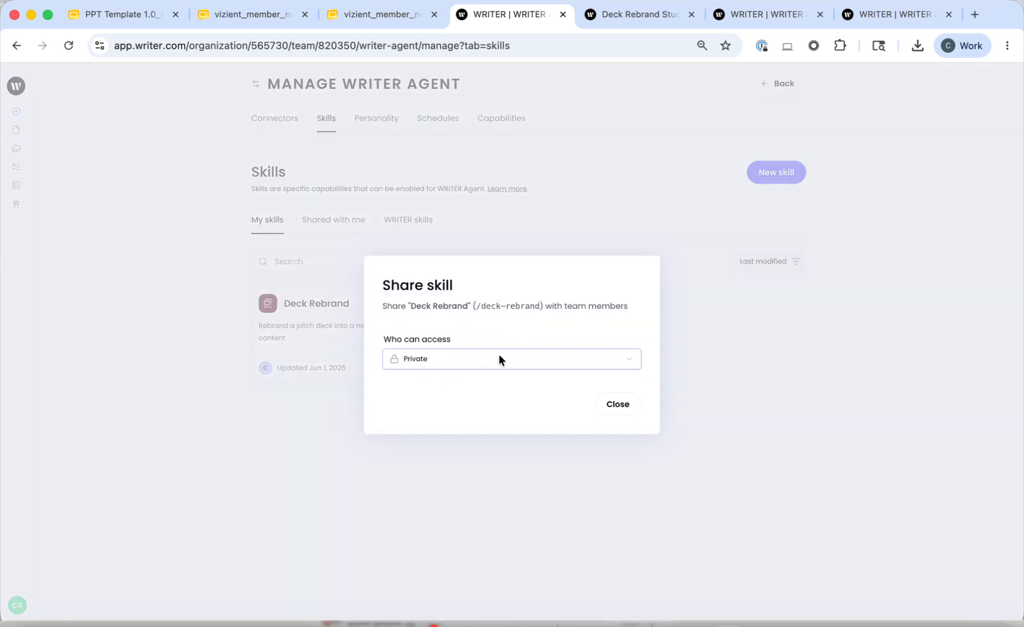
click(454, 360)
click(561, 438)
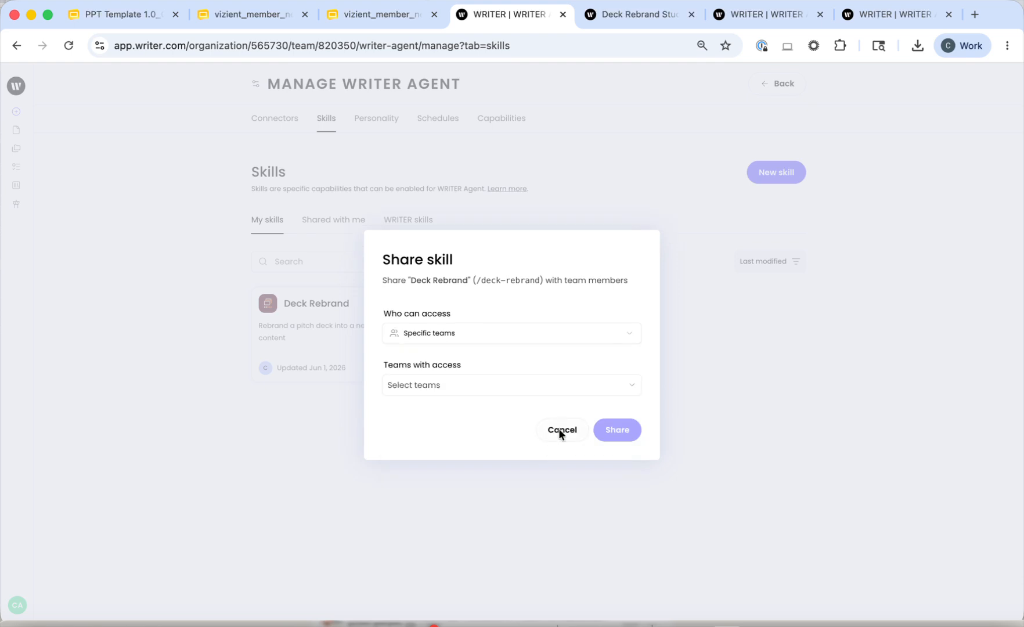
click(594, 430)
click(481, 303)
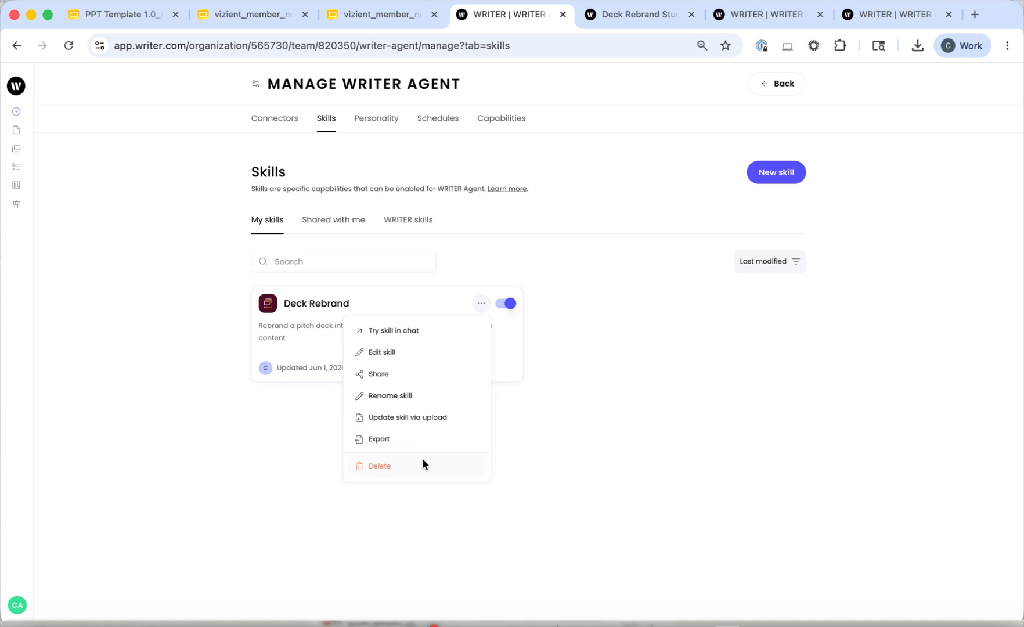
click(756, 461)
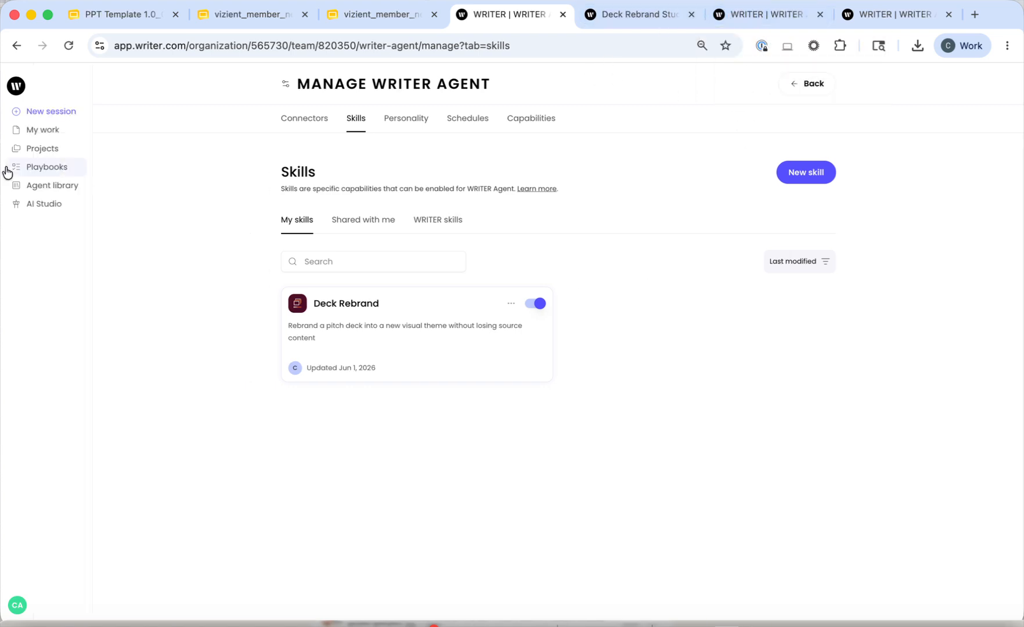
Browse the playbooks shared with me and return to the list of my own playbooks.
click(51, 169)
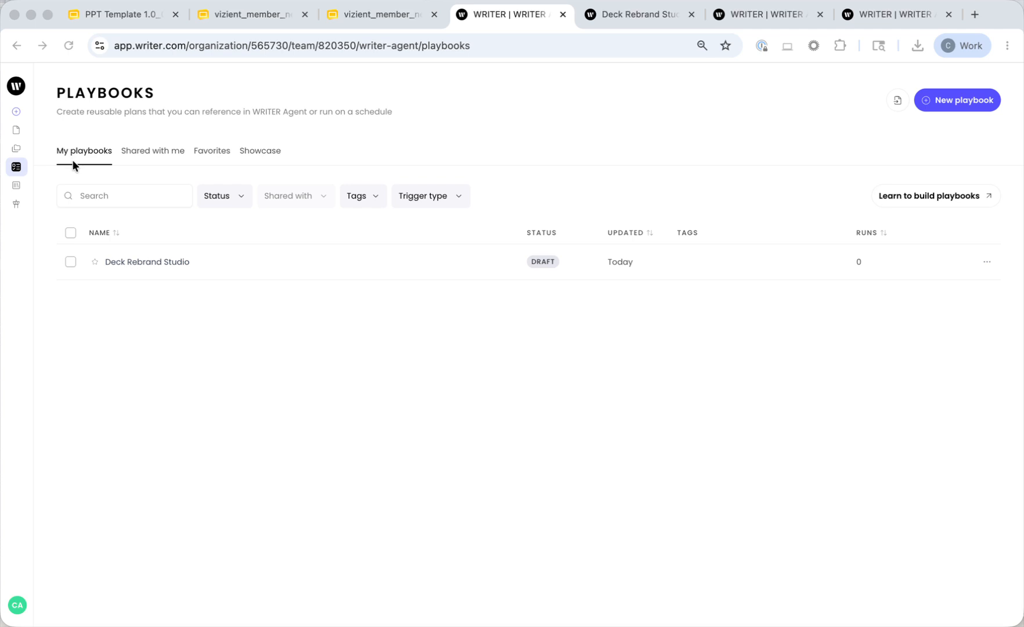
click(159, 152)
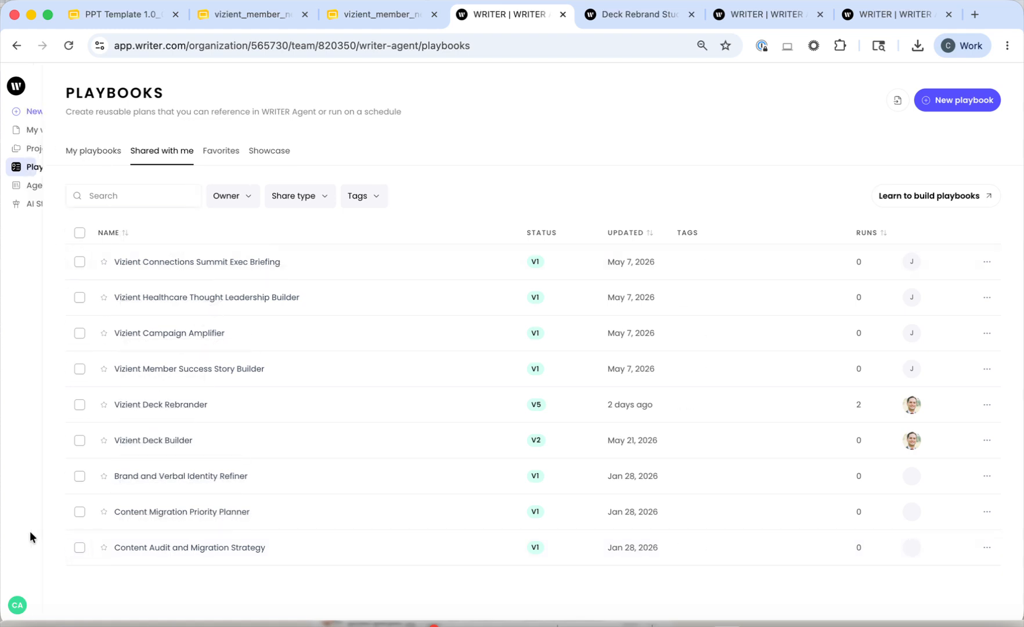
mouse_move(16, 626)
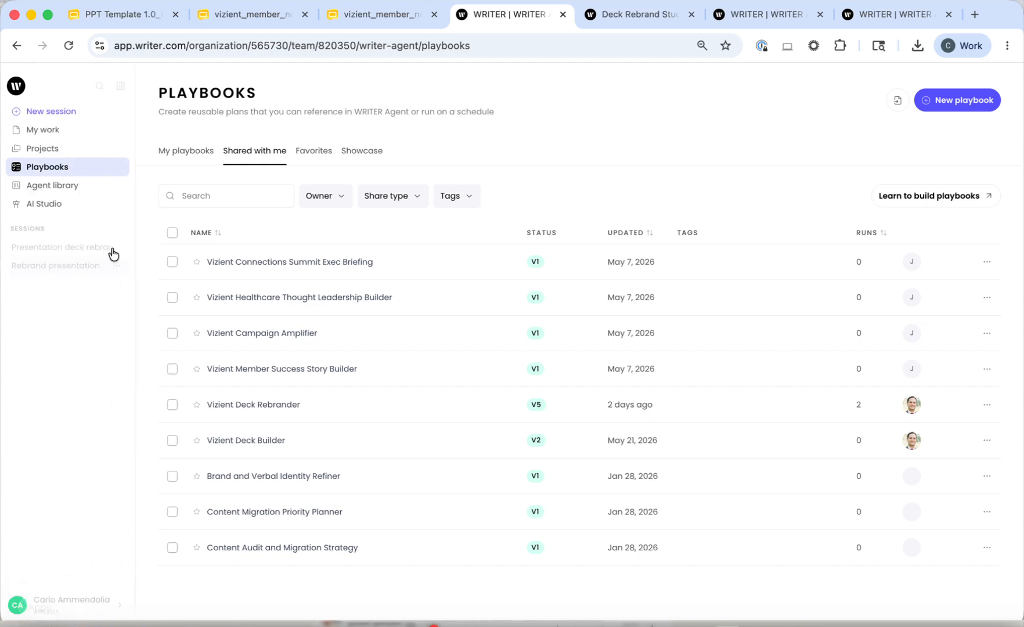
click(100, 152)
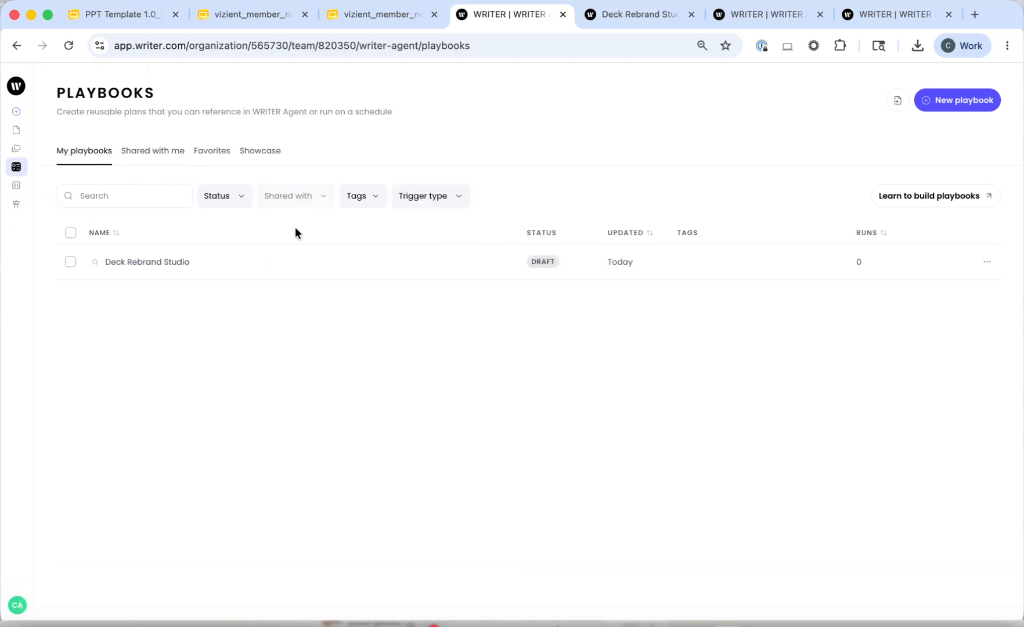
Open the Deck Rebrand Studio playbook, check its additional options, and bring up its sharing settings.
click(314, 266)
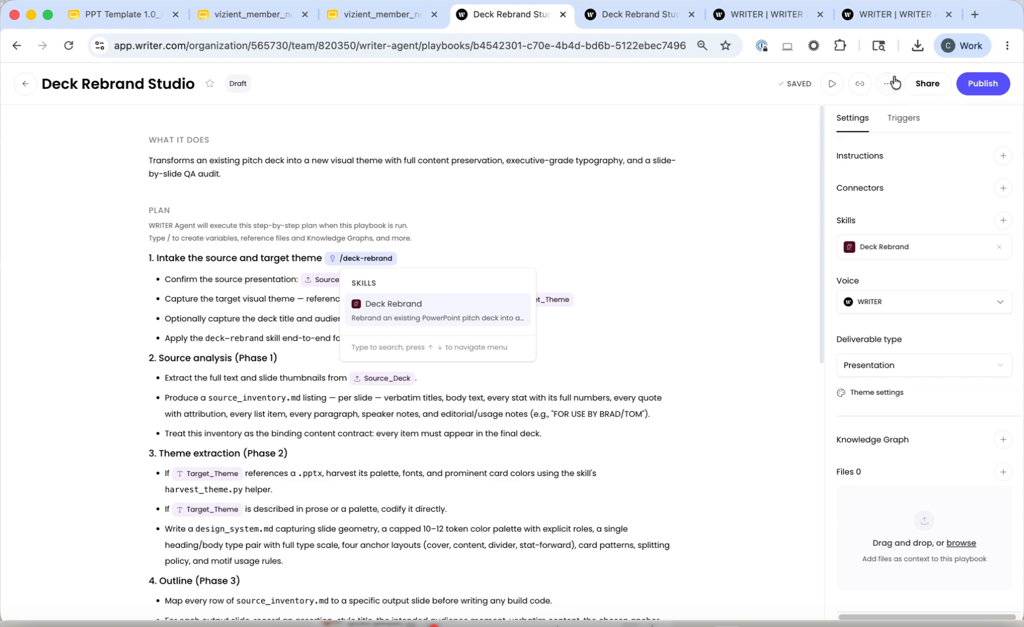
click(889, 83)
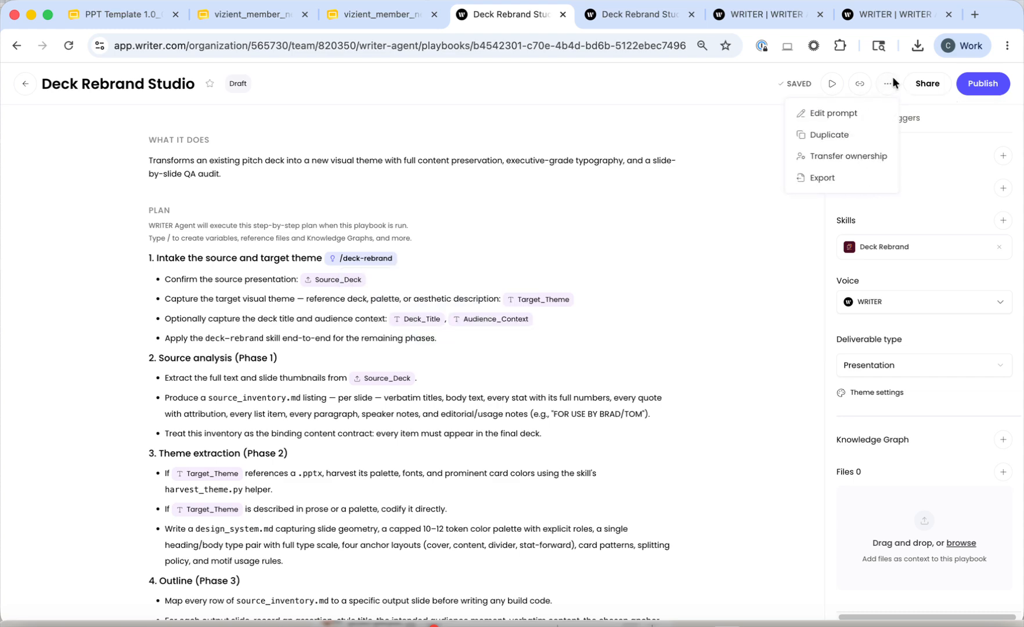
click(724, 223)
click(923, 84)
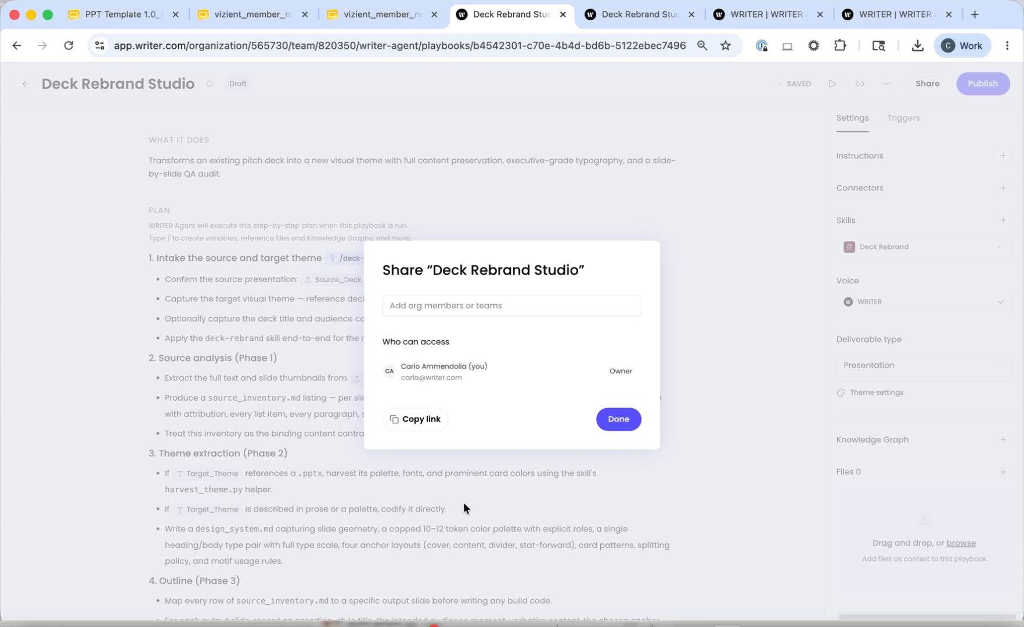